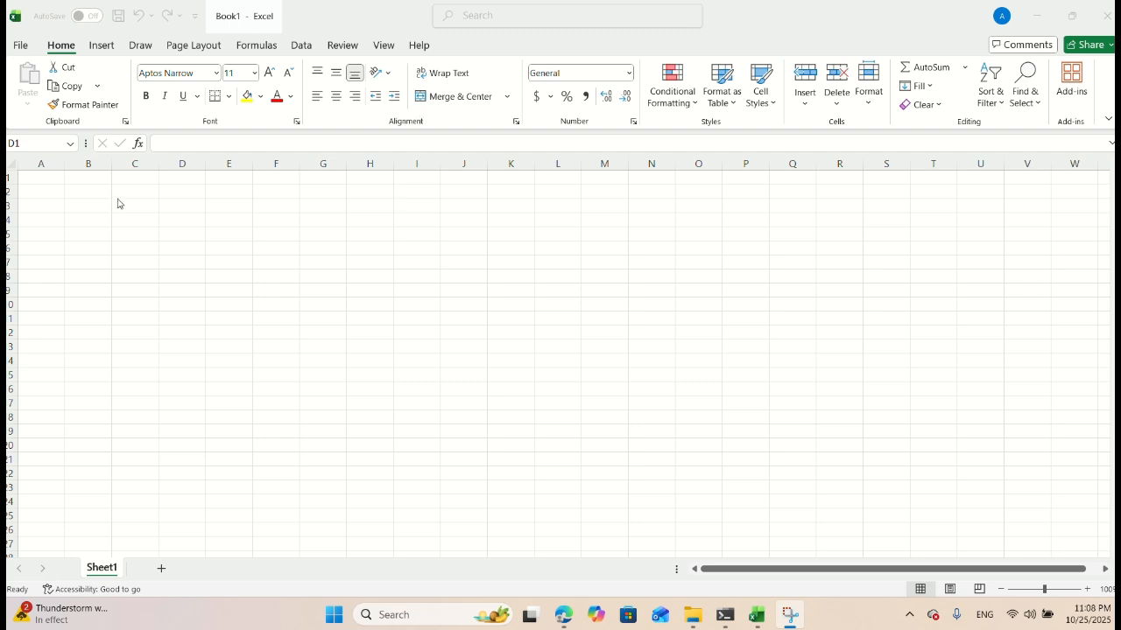
# - Enter a person's first name in cell A1
pyautogui.click(38, 177)
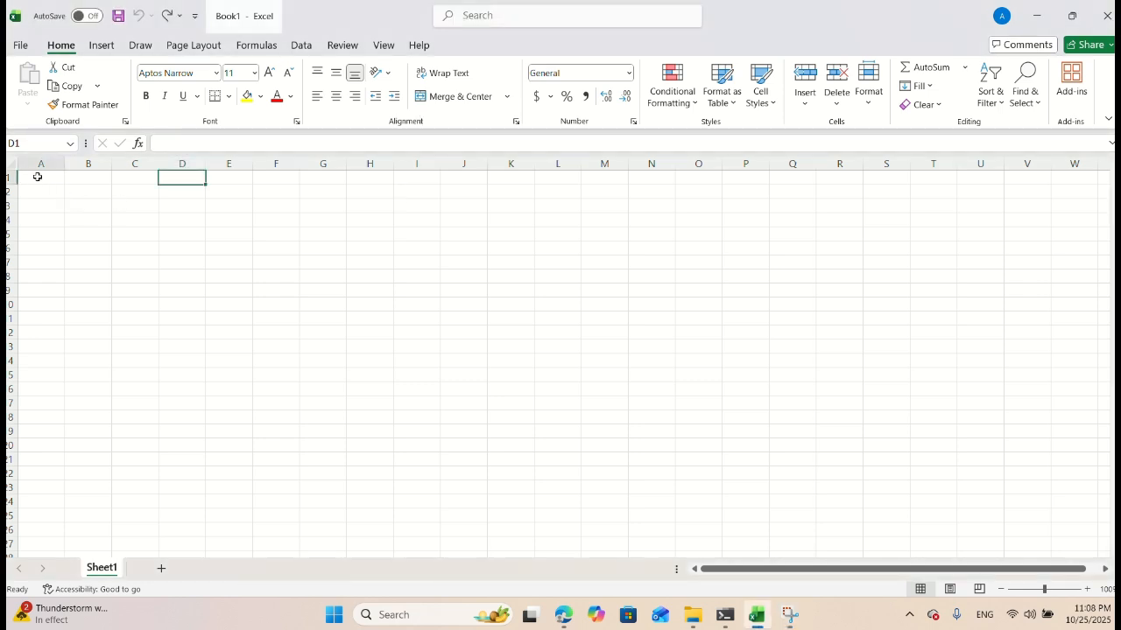
pyautogui.click(38, 177)
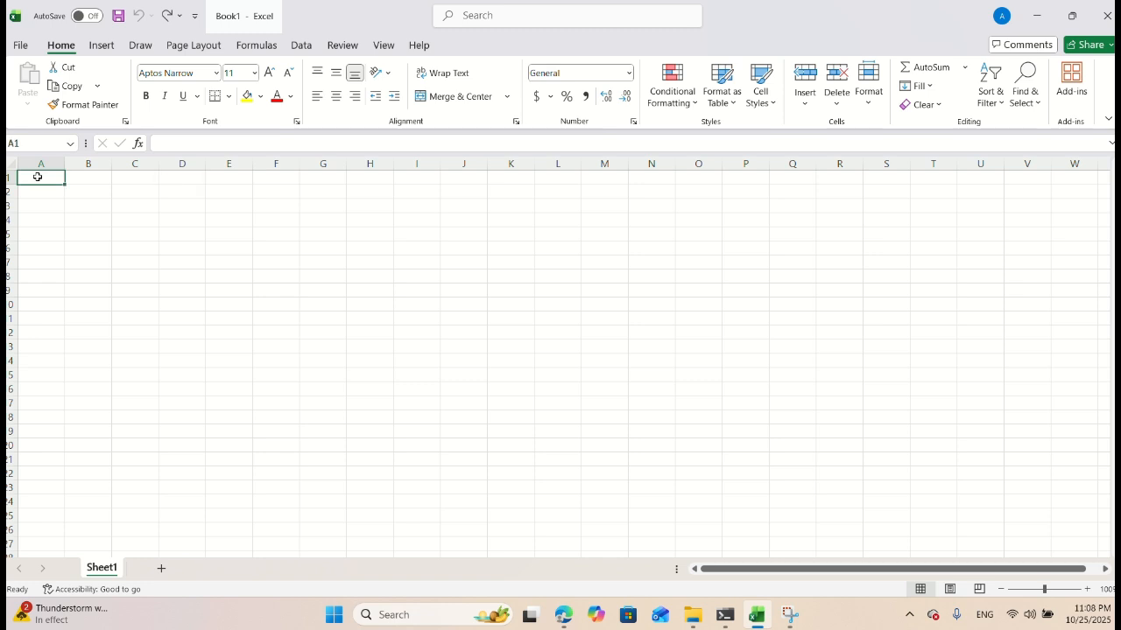
pyautogui.write('ashok')
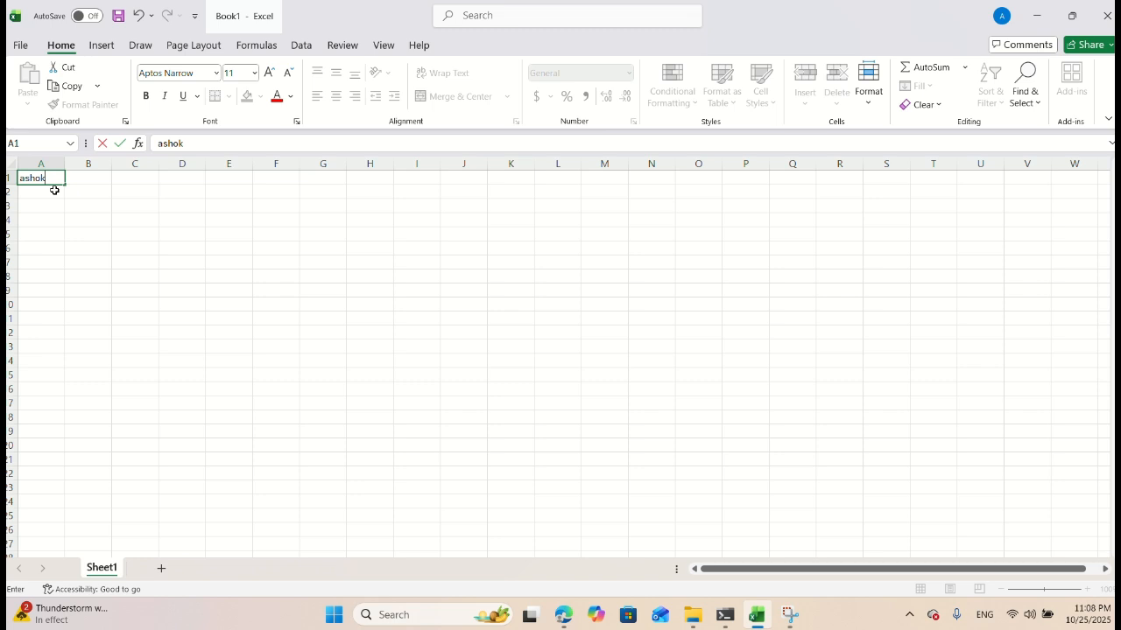
pyautogui.click(74, 194)
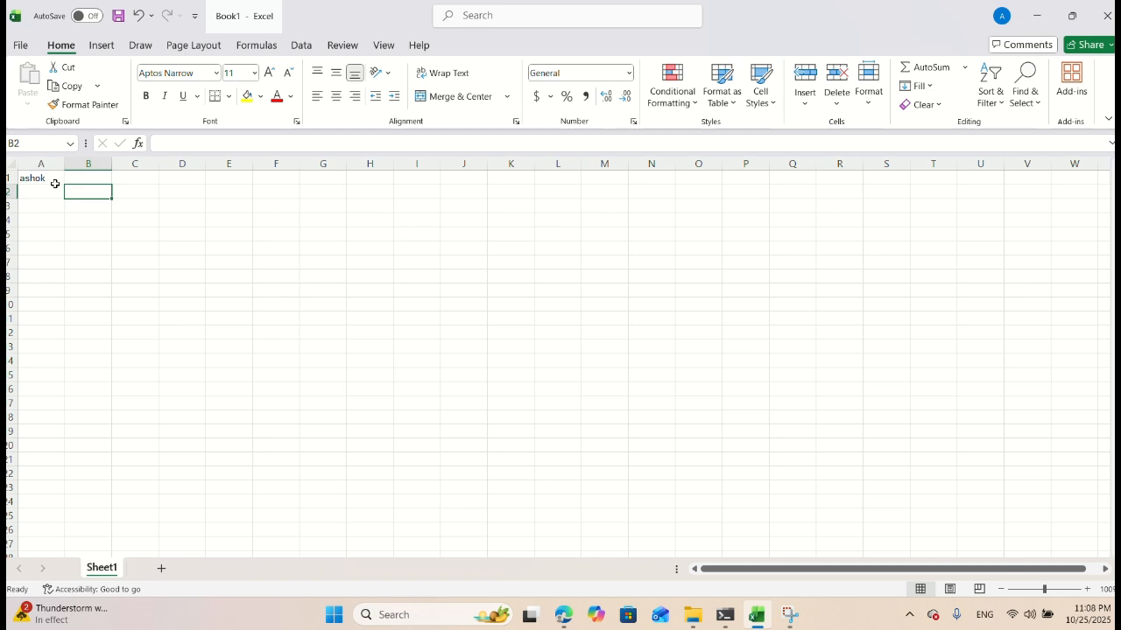
# - Set the vertical alignment of cell A1 to Top Align
pyautogui.click(52, 182)
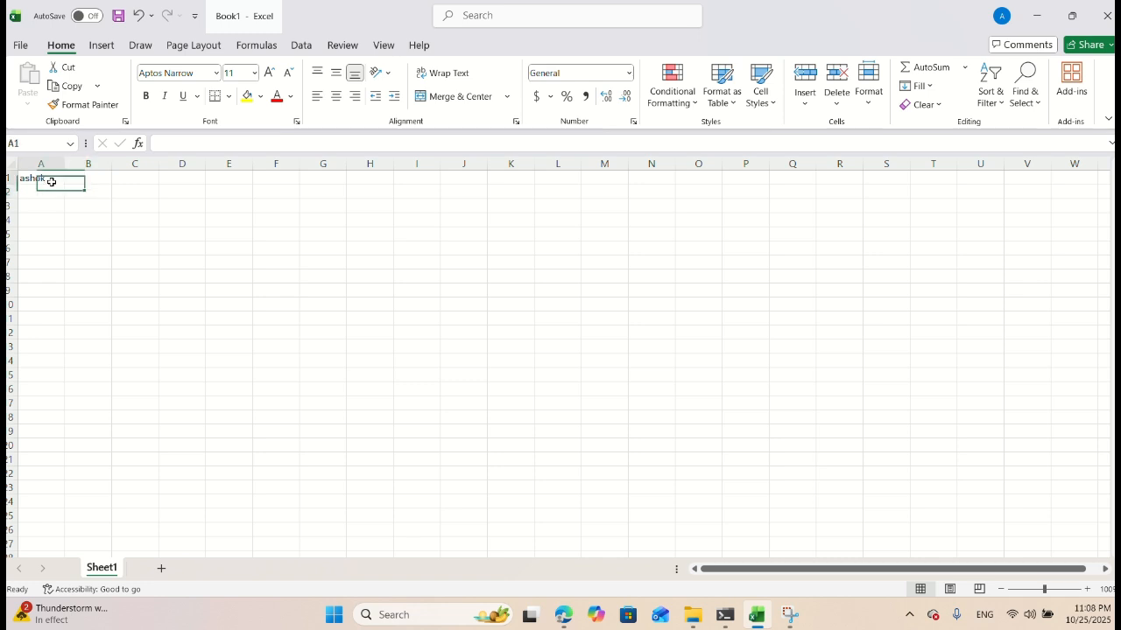
pyautogui.rightClick(52, 181)
pyautogui.press('Escape')
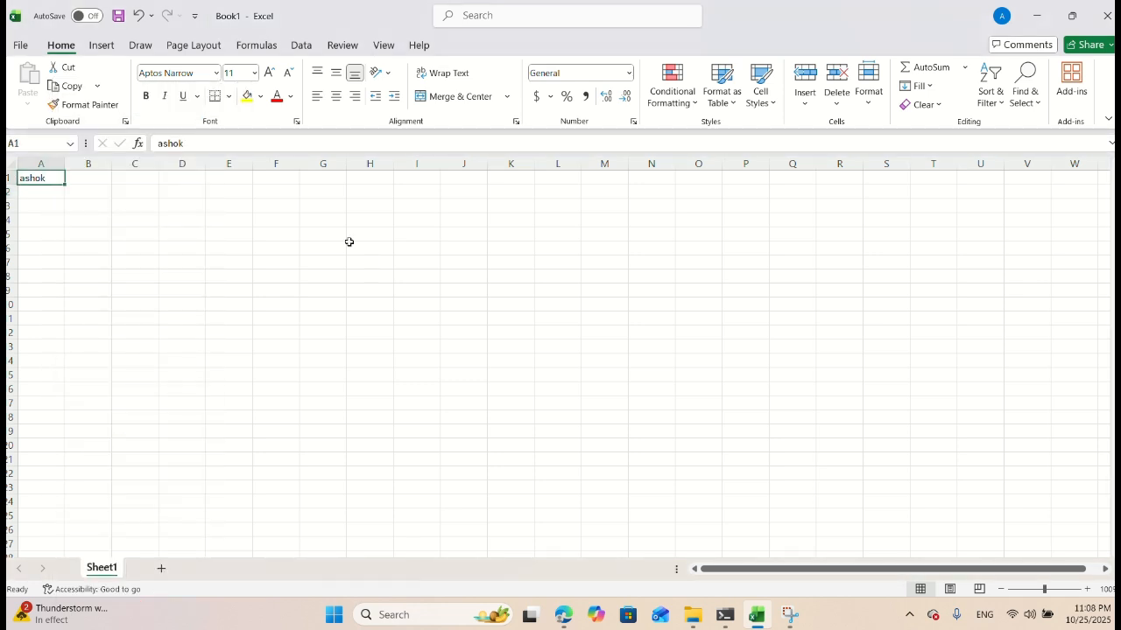
pyautogui.click(311, 79)
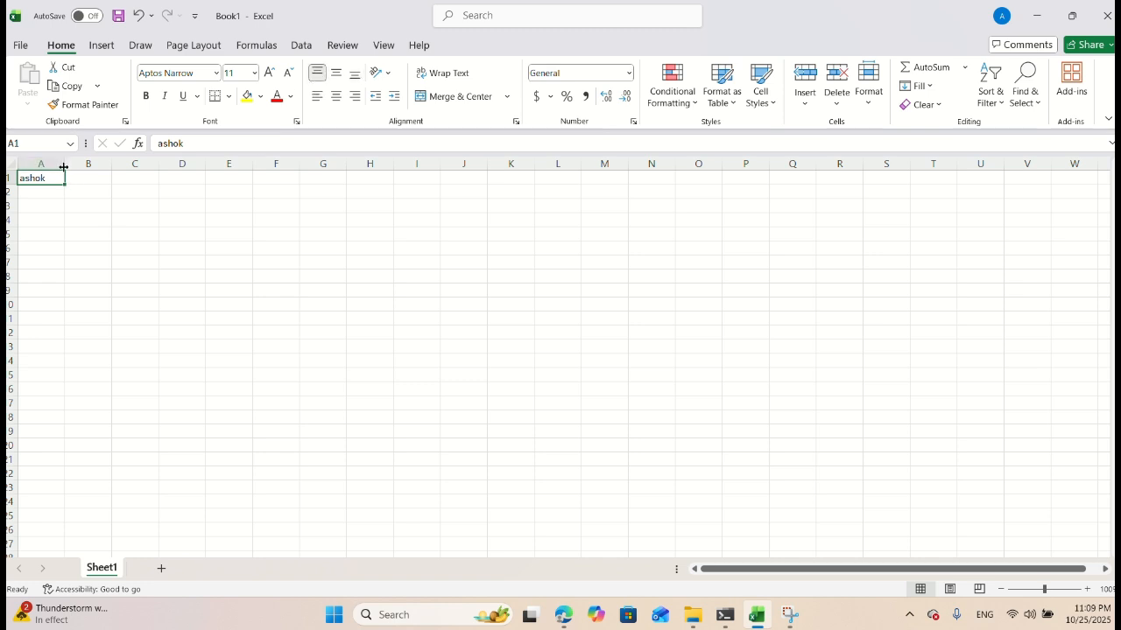
# - Enlarge cell A1 to about four times its column width and row height, and center its text horizontally
pyautogui.moveTo(64, 167); pyautogui.dragTo(217, 187)
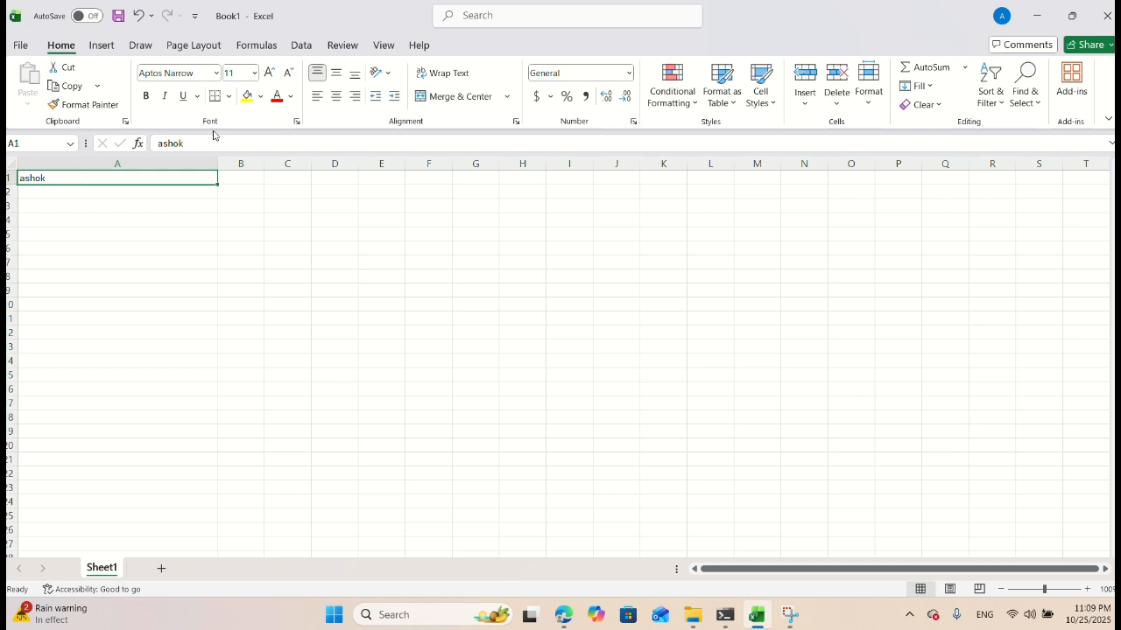
pyautogui.click(336, 97)
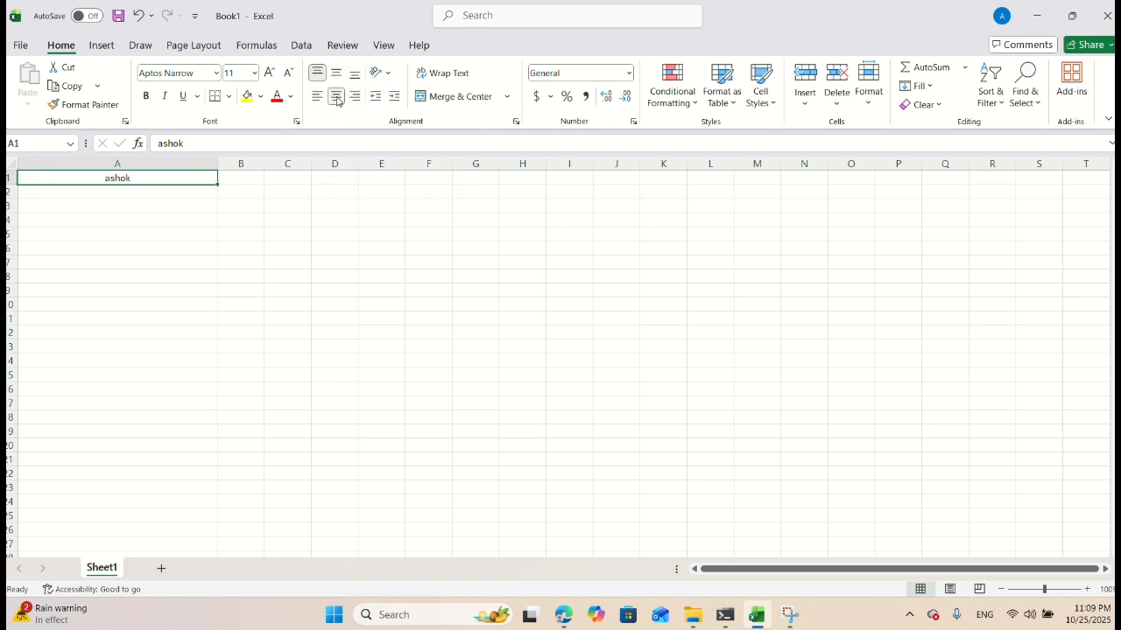
pyautogui.moveTo(12, 184); pyautogui.dragTo(14, 222)
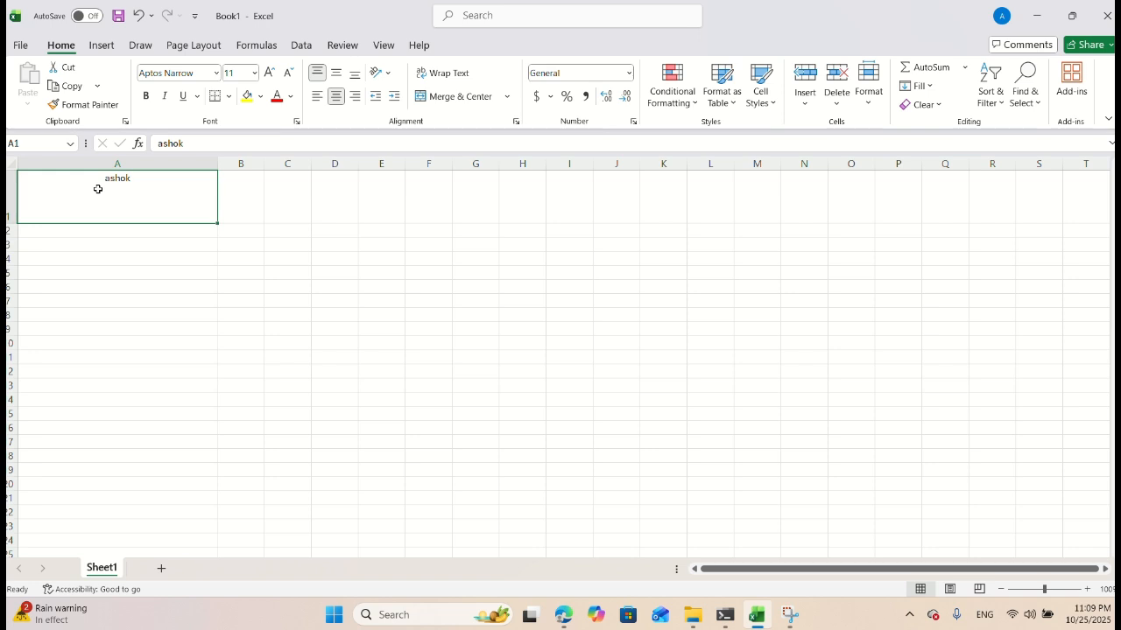
# - Bottom-align the text in A1 and try left, right and center horizontal alignment, finishing on Align Right
pyautogui.click(354, 77)
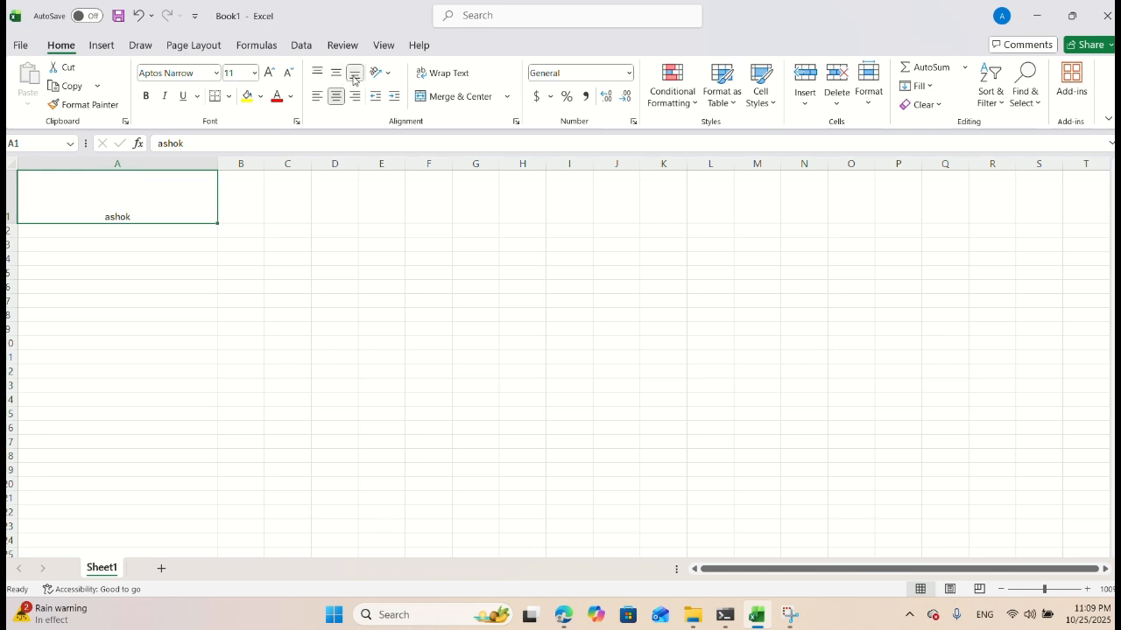
pyautogui.click(317, 98)
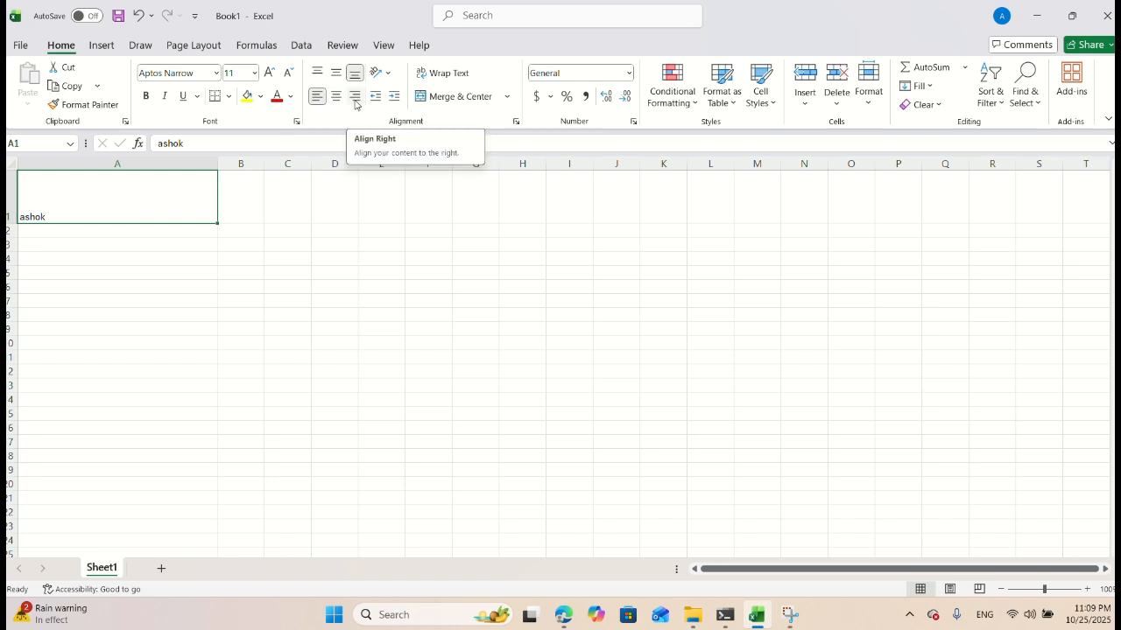
pyautogui.click(354, 97)
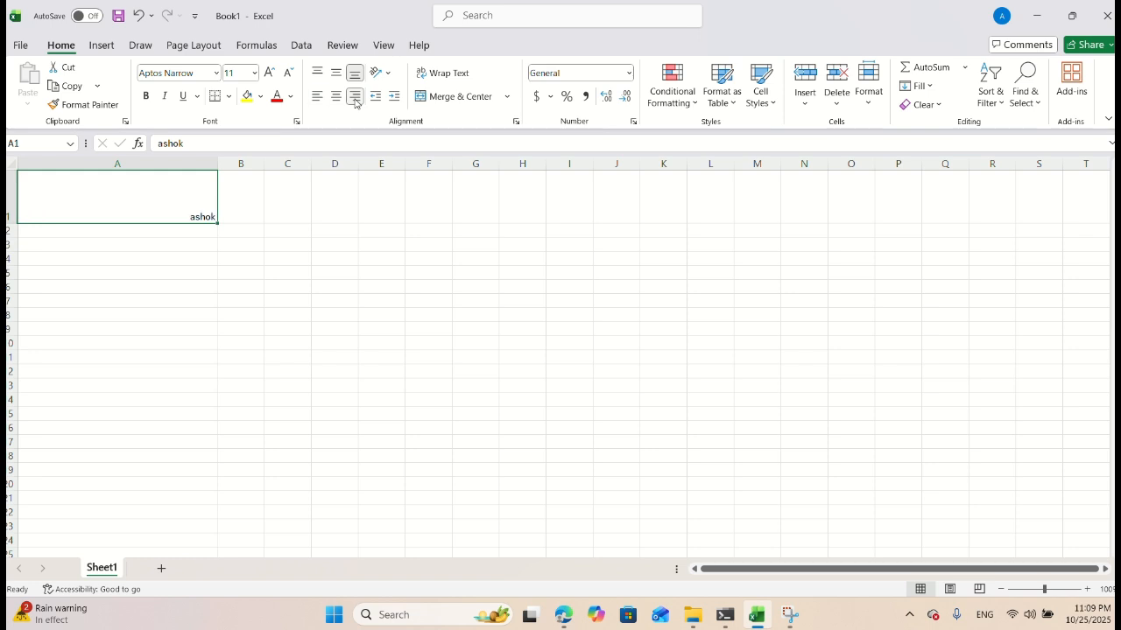
pyautogui.click(336, 97)
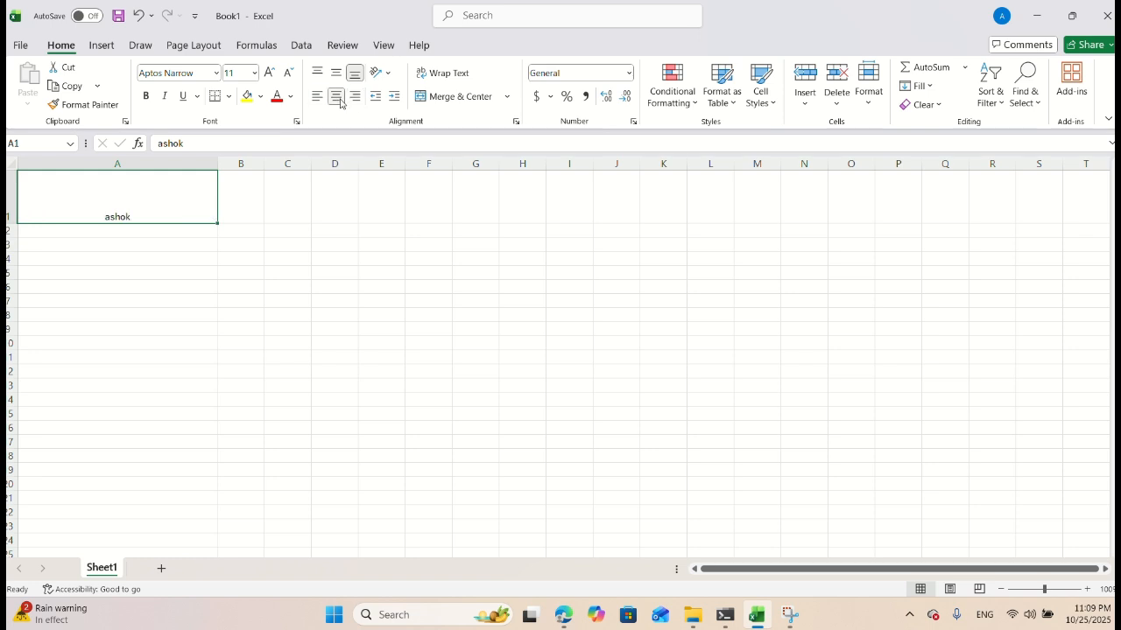
pyautogui.click(340, 101)
pyautogui.click(335, 103)
pyautogui.click(354, 98)
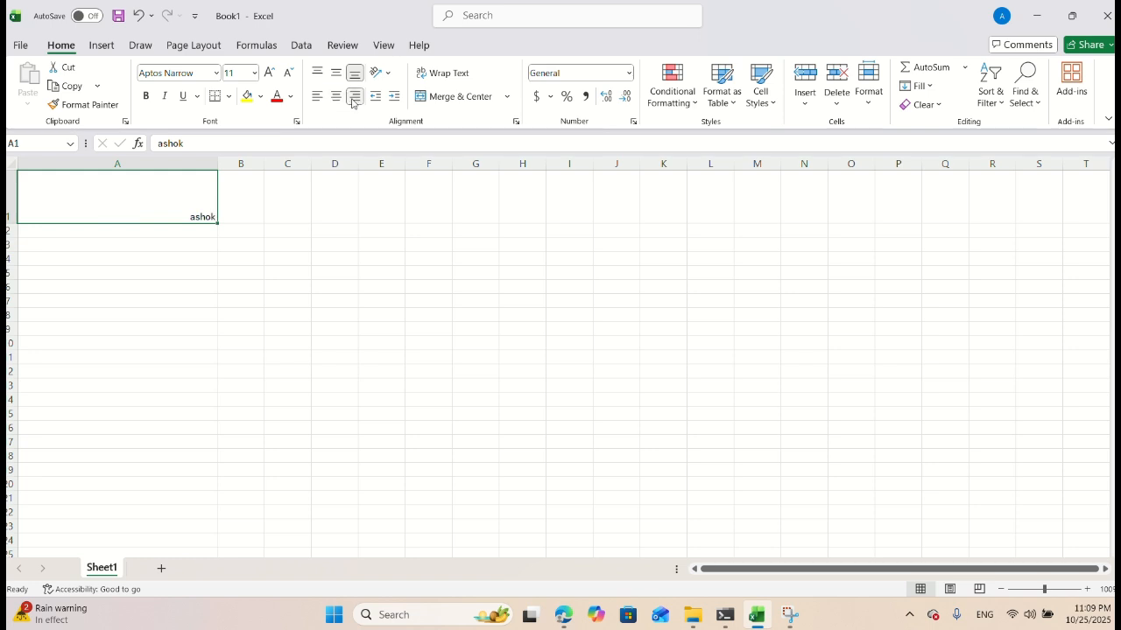
# - Try Top Align on cell A1, and set its text to Middle Align vertically and Center horizontally
pyautogui.click(318, 75)
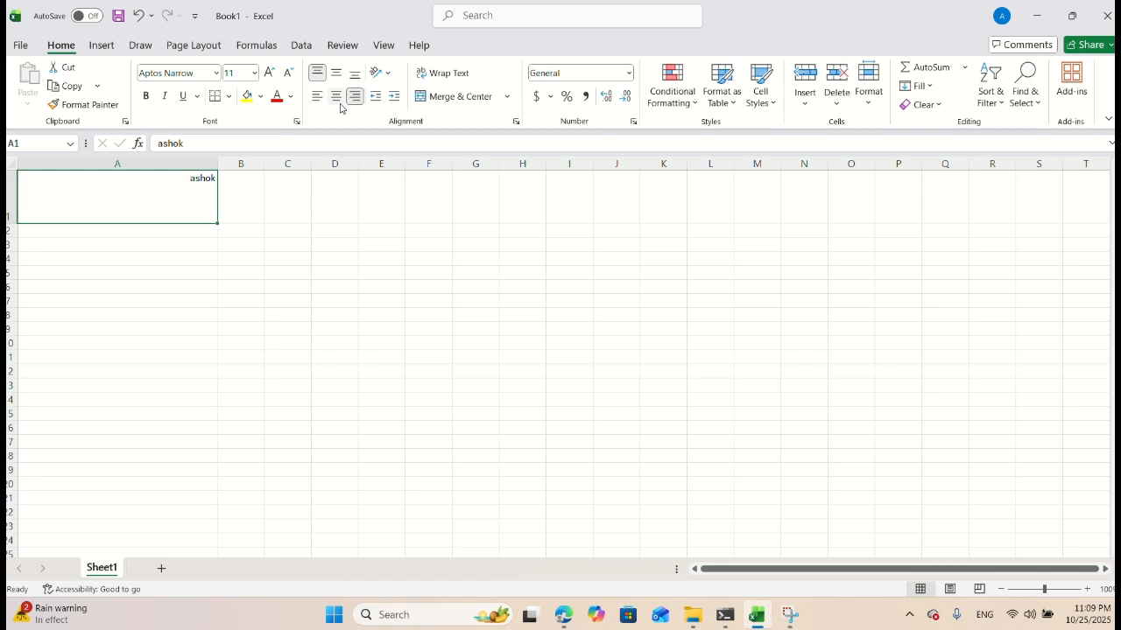
pyautogui.click(337, 74)
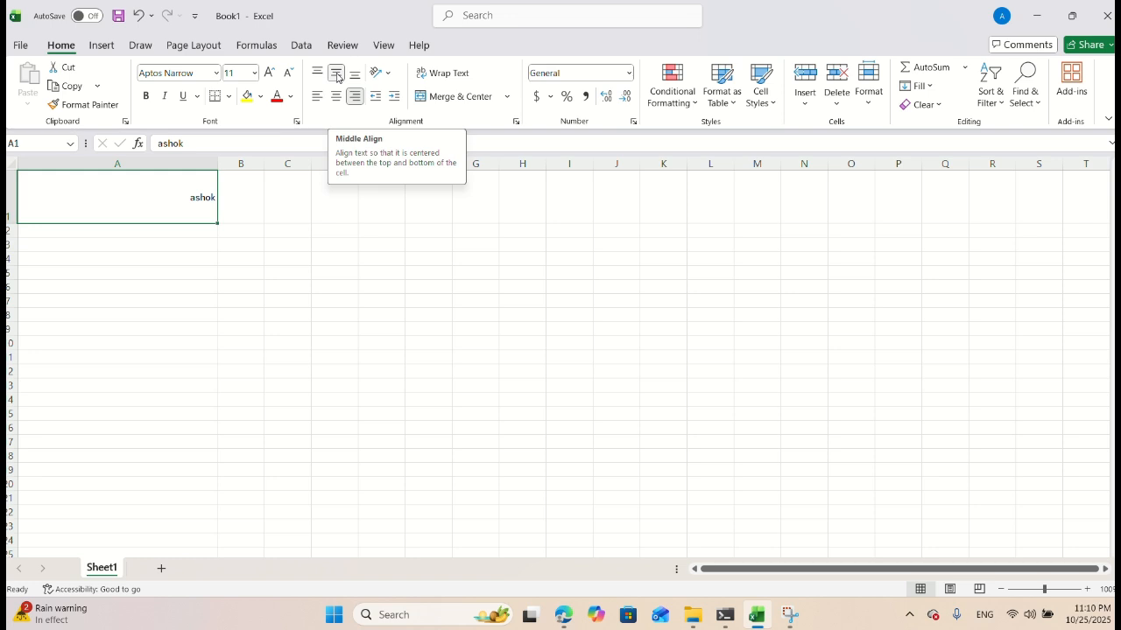
pyautogui.click(337, 97)
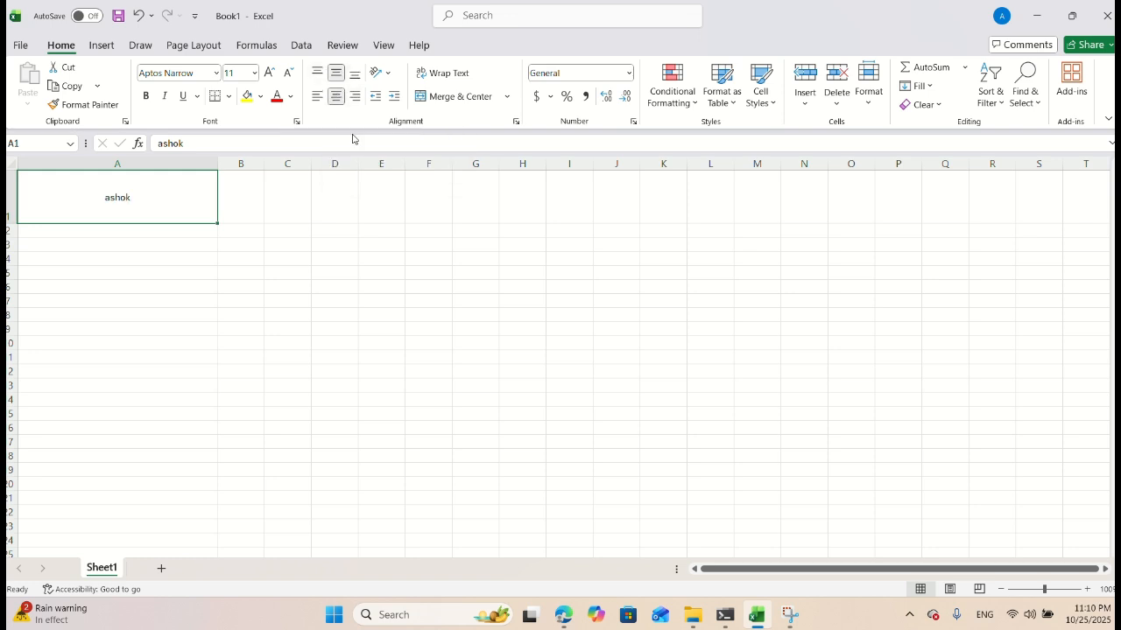
# - Increase the indent of the text in cell A1 by one level
pyautogui.click(344, 220)
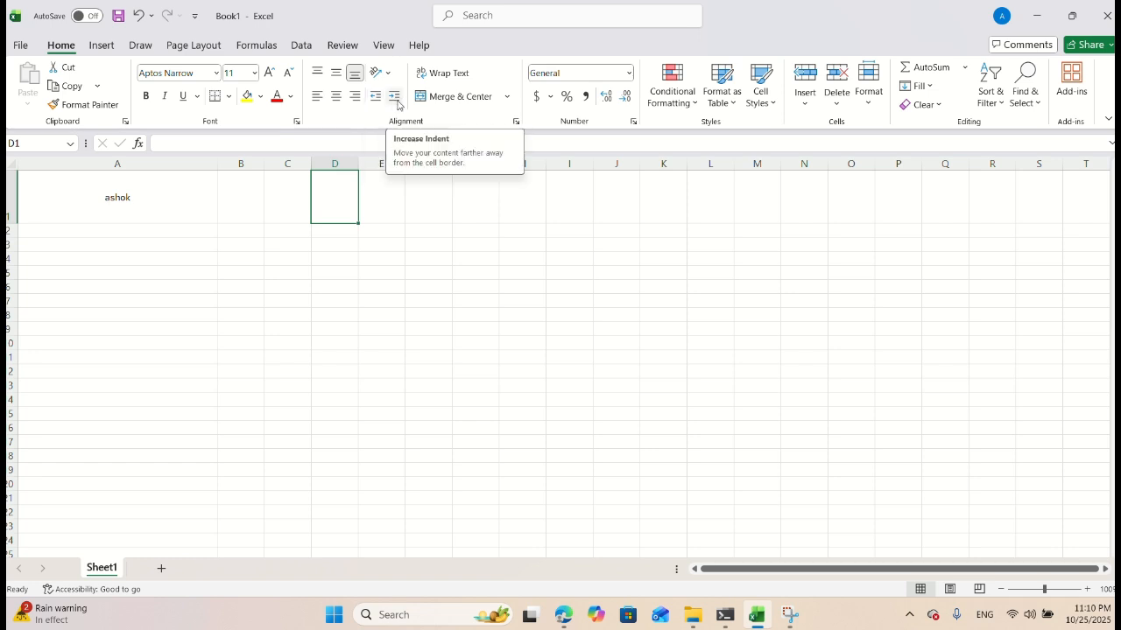
pyautogui.click(178, 187)
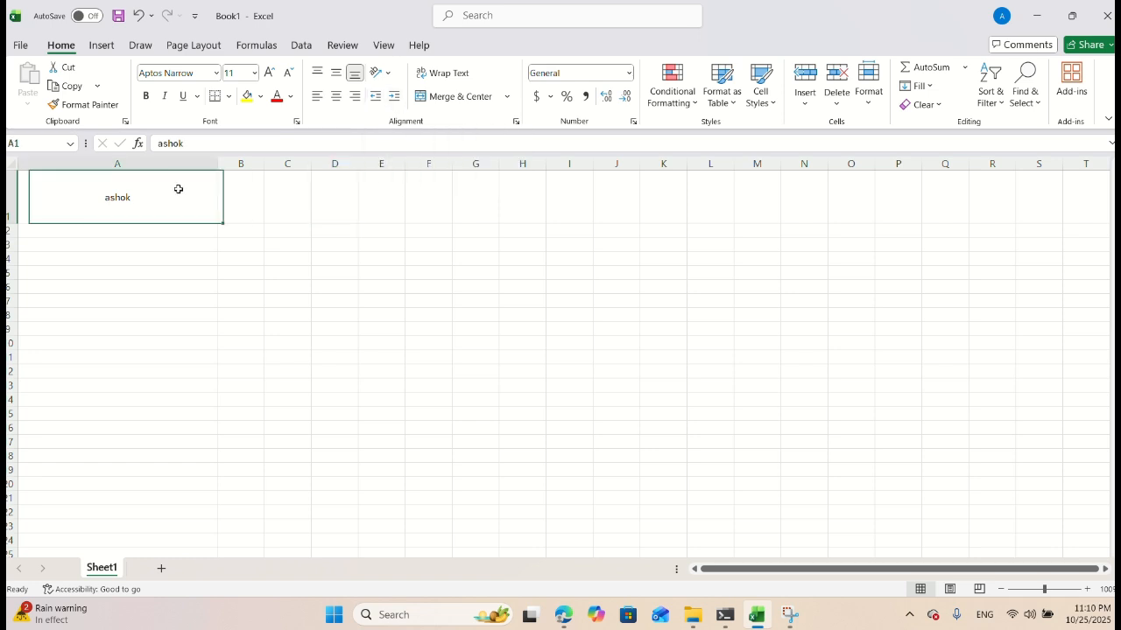
pyautogui.click(394, 99)
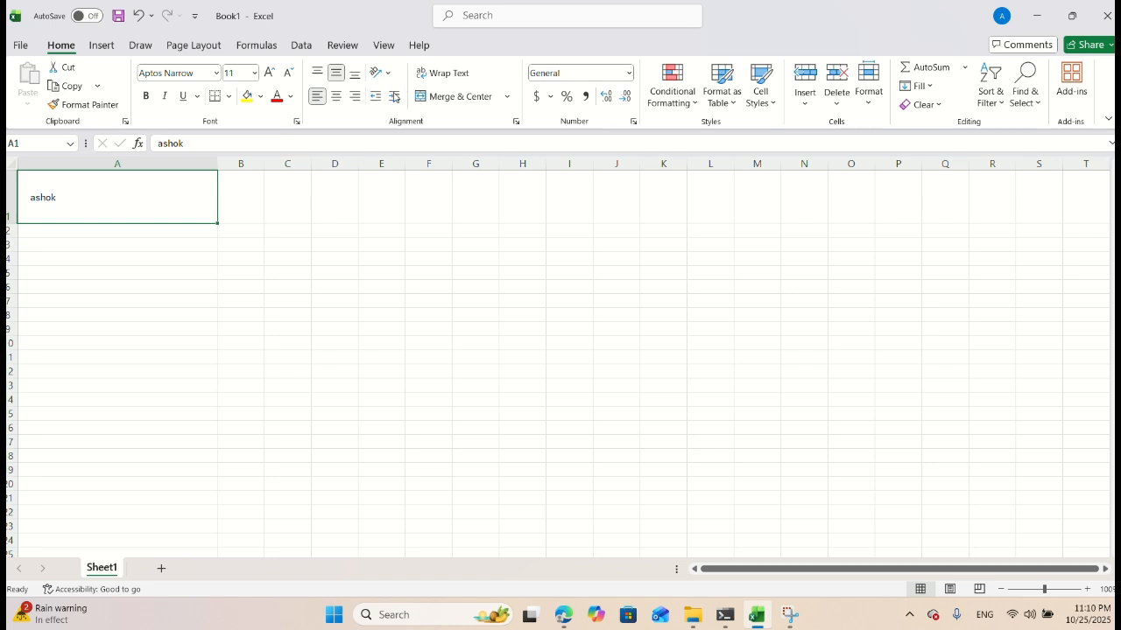
pyautogui.rightClick(394, 93)
# - Reselect cell A1 and decrease the indent of its text
pyautogui.click(322, 195)
pyautogui.click(211, 258)
pyautogui.click(174, 211)
pyautogui.click(377, 96)
pyautogui.click(378, 98)
# - Increase the indent of cell A1 repeatedly to move its text far away from the cell border
pyautogui.click(395, 98)
pyautogui.click(396, 100)
pyautogui.click(396, 100)
pyautogui.click(396, 100)
pyautogui.click(395, 100)
pyautogui.click(395, 100)
pyautogui.click(396, 99)
pyautogui.click(396, 100)
pyautogui.click(396, 100)
pyautogui.click(396, 100)
pyautogui.click(396, 100)
pyautogui.click(396, 100)
pyautogui.click(395, 100)
pyautogui.click(396, 100)
pyautogui.click(396, 99)
pyautogui.click(396, 100)
pyautogui.click(396, 100)
pyautogui.click(396, 100)
pyautogui.click(396, 100)
pyautogui.click(395, 100)
pyautogui.click(396, 100)
pyautogui.click(396, 100)
pyautogui.click(396, 99)
pyautogui.click(396, 100)
# - Decrease the indent of cell A1 repeatedly to bring its text back near the cell's left border
pyautogui.click(376, 99)
pyautogui.click(376, 99)
pyautogui.click(376, 99)
pyautogui.click(376, 99)
pyautogui.click(375, 99)
pyautogui.click(376, 98)
pyautogui.click(376, 99)
pyautogui.click(376, 99)
pyautogui.click(375, 99)
pyautogui.click(375, 99)
pyautogui.click(376, 99)
pyautogui.click(375, 99)
pyautogui.click(376, 99)
pyautogui.click(376, 99)
pyautogui.click(375, 99)
pyautogui.click(376, 99)
pyautogui.click(376, 99)
pyautogui.click(375, 98)
pyautogui.click(376, 99)
pyautogui.click(375, 99)
pyautogui.click(376, 99)
pyautogui.click(375, 99)
pyautogui.click(376, 99)
pyautogui.click(375, 99)
pyautogui.click(376, 99)
pyautogui.click(375, 99)
# - Set the text orientation of cell A1 to Angle Counterclockwise
pyautogui.click(386, 83)
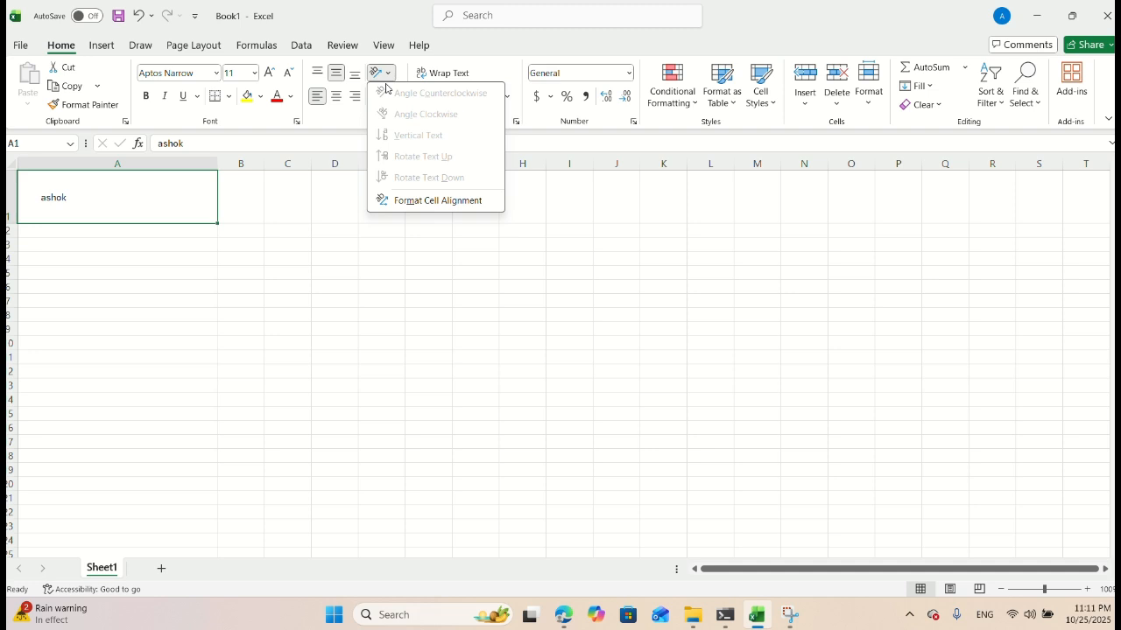
pyautogui.click(481, 29)
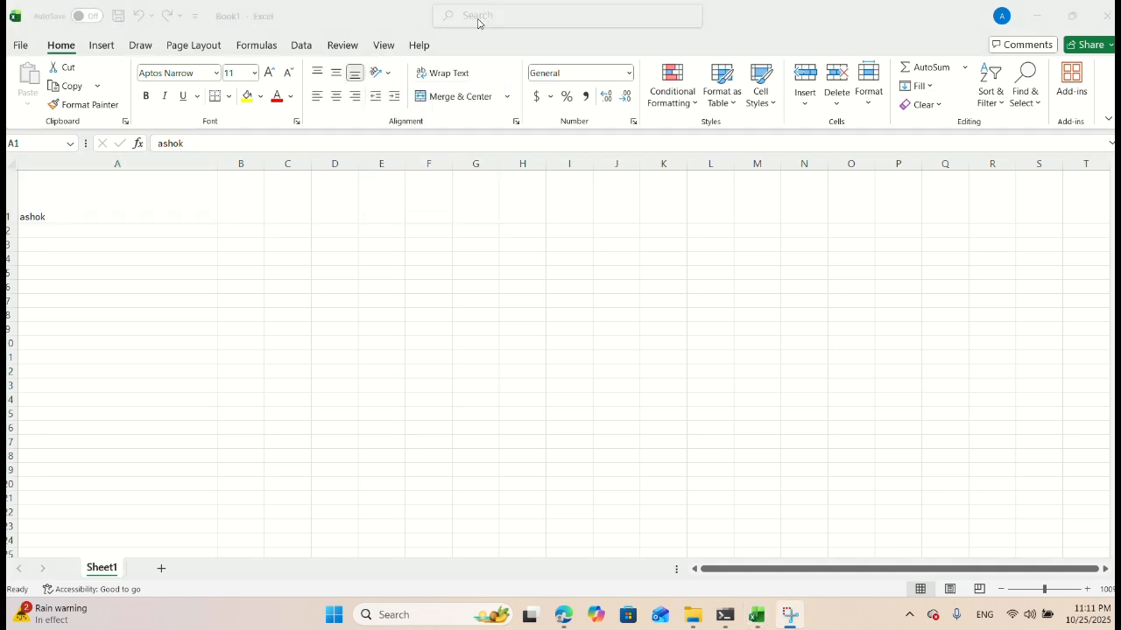
pyautogui.click(387, 76)
pyautogui.click(388, 76)
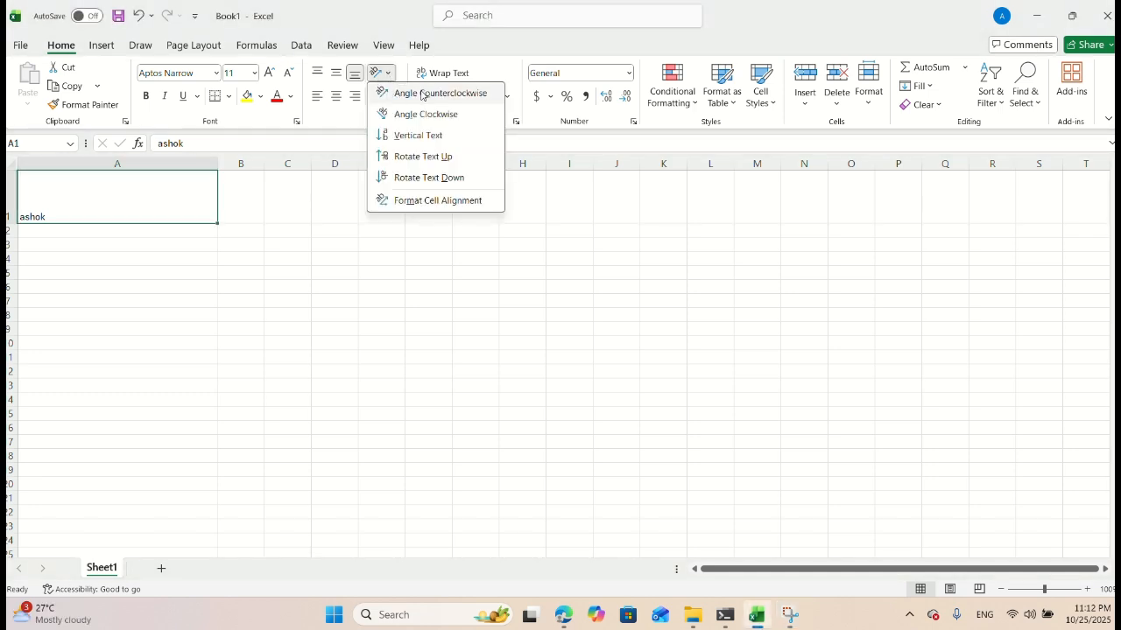
pyautogui.click(422, 95)
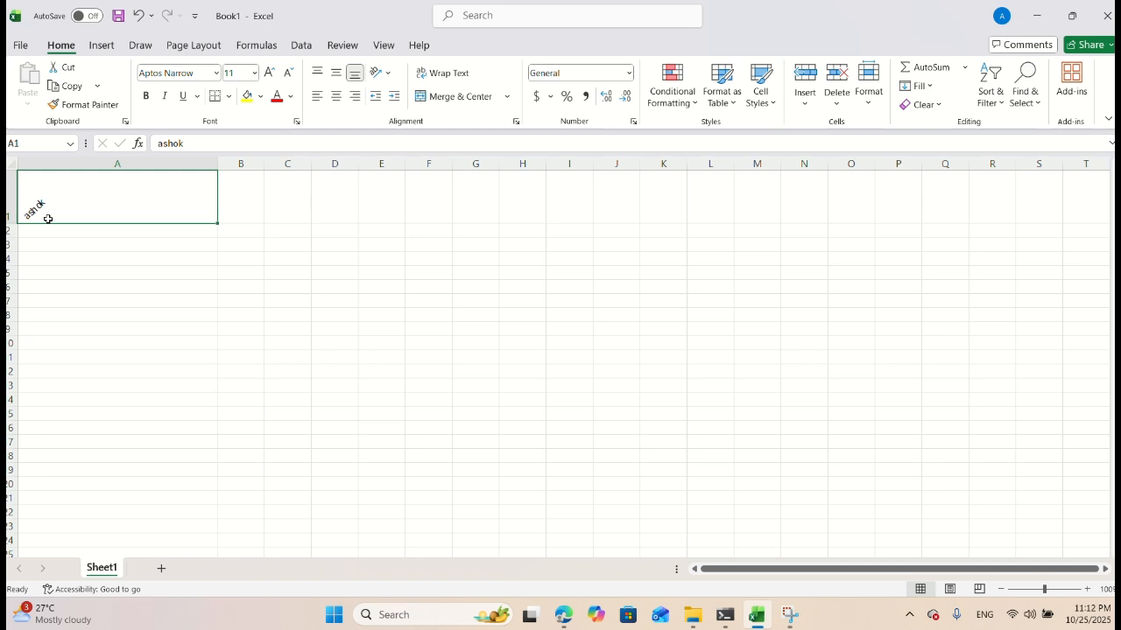
# - Set the text orientation of cell A1 to Angle Clockwise and turn on Wrap Text for the cell
pyautogui.click(388, 74)
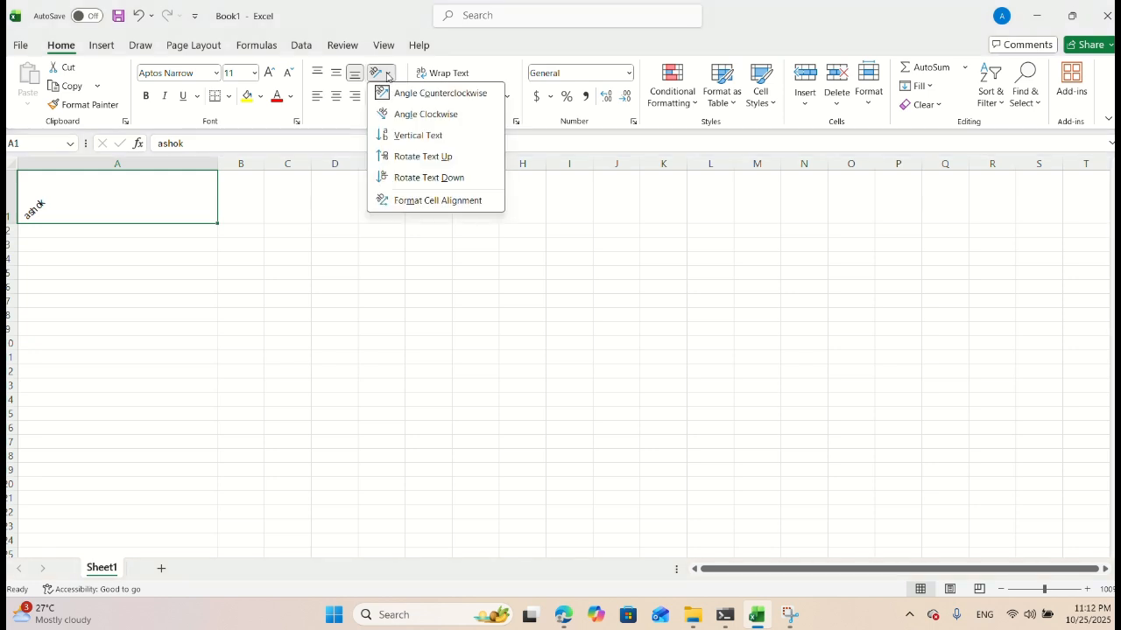
pyautogui.click(415, 115)
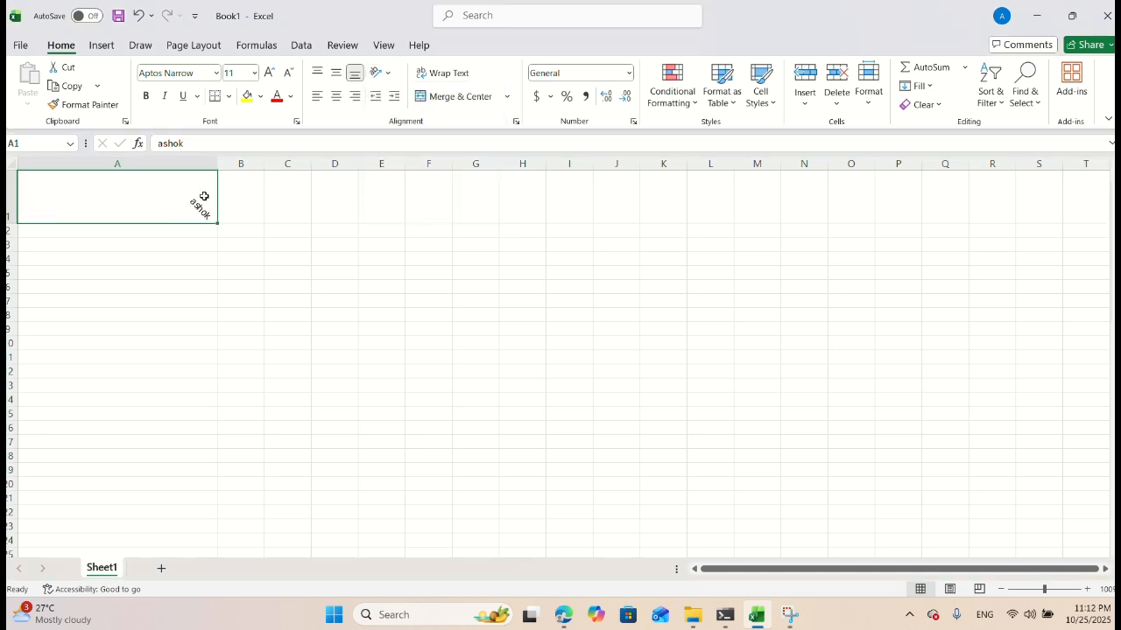
pyautogui.click(438, 73)
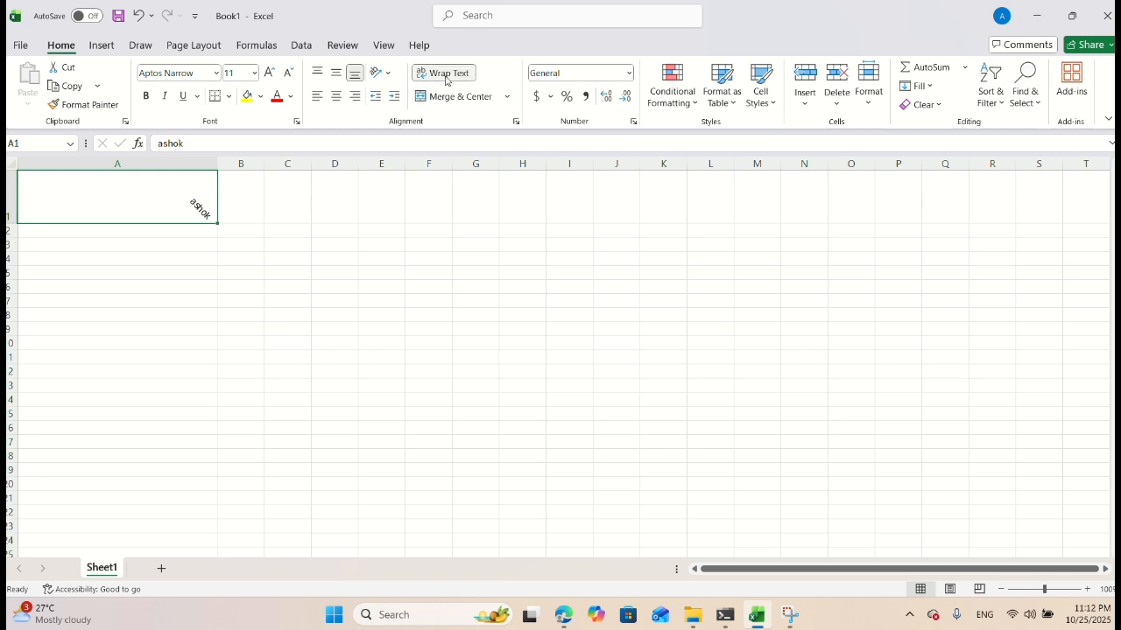
# - Replace the clockwise angle in A1 with Vertical Text and make row 1 tall enough for a single column of letters
pyautogui.click(381, 75)
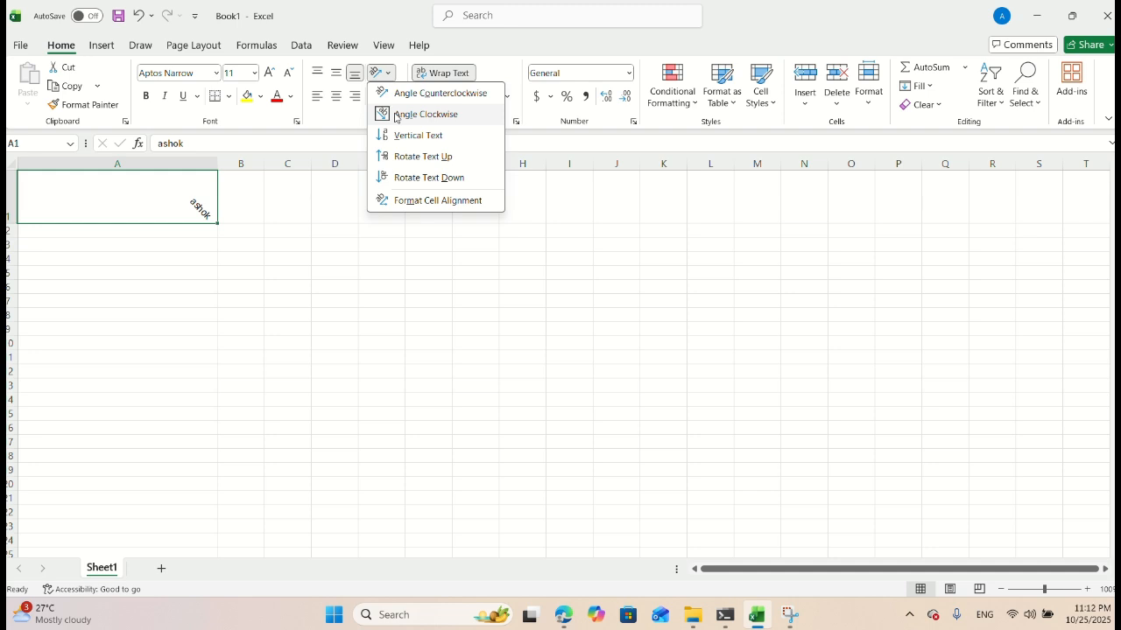
pyautogui.click(395, 115)
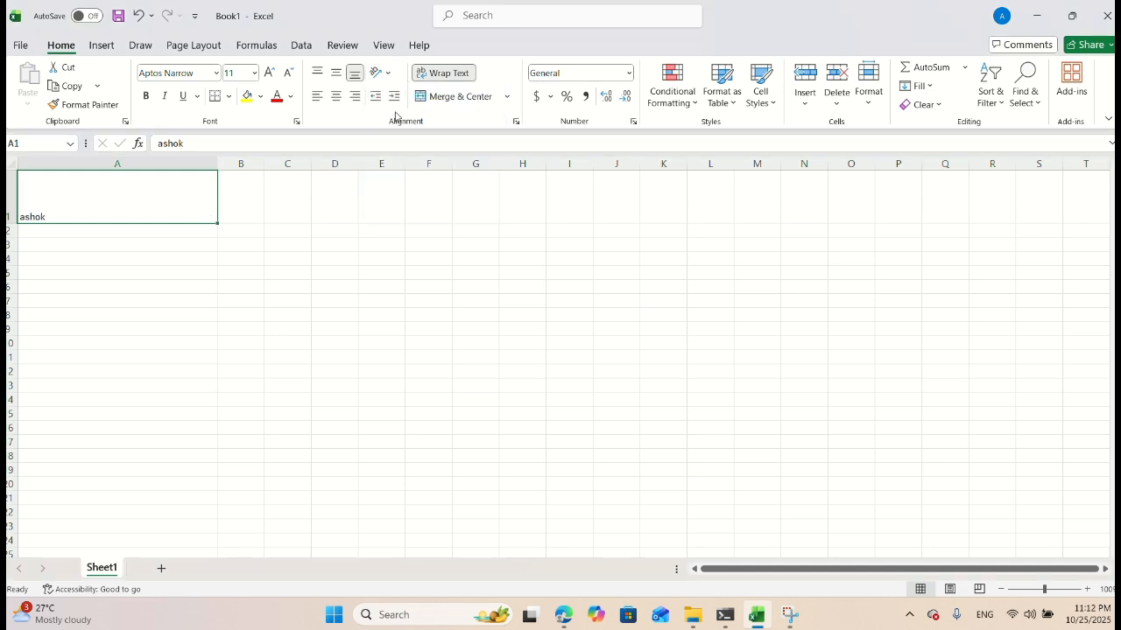
pyautogui.click(383, 73)
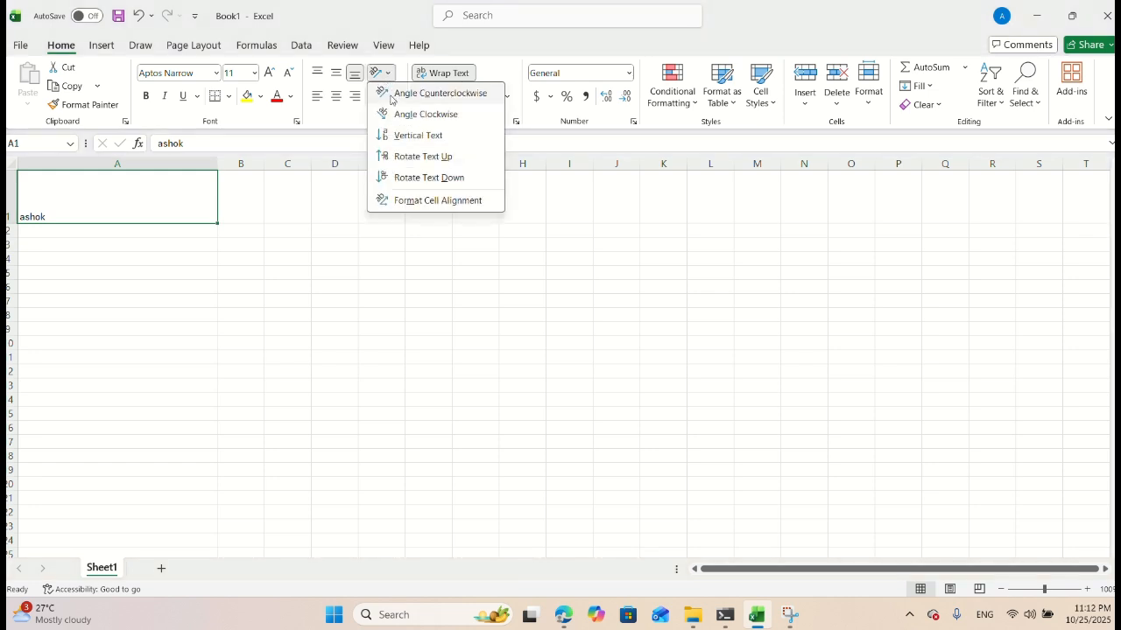
pyautogui.click(418, 136)
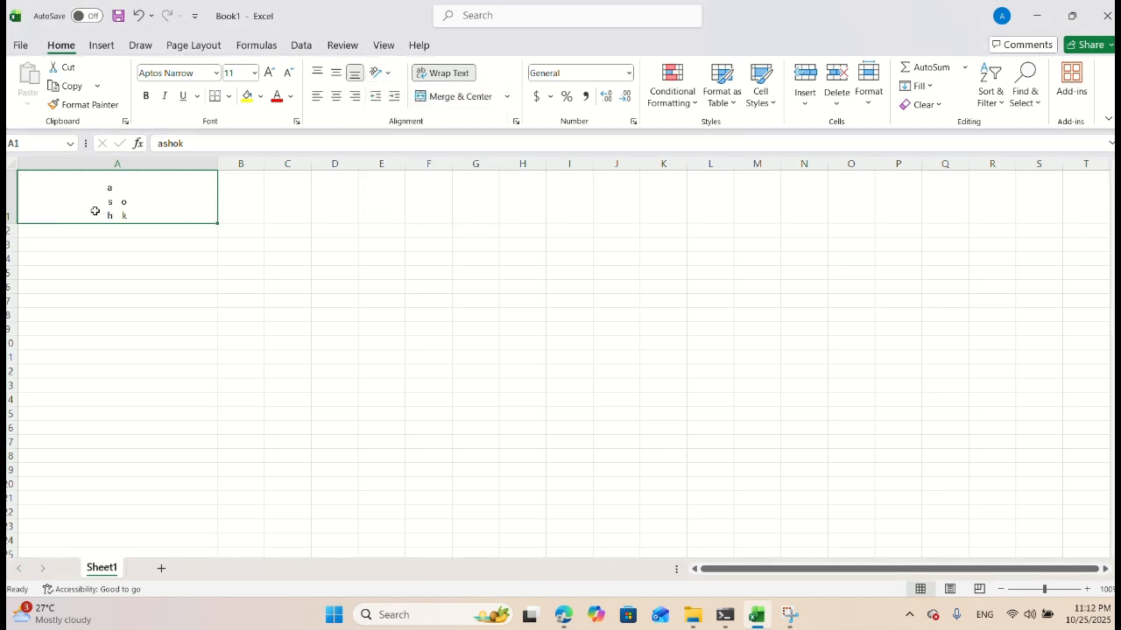
pyautogui.moveTo(16, 222); pyautogui.dragTo(18, 246)
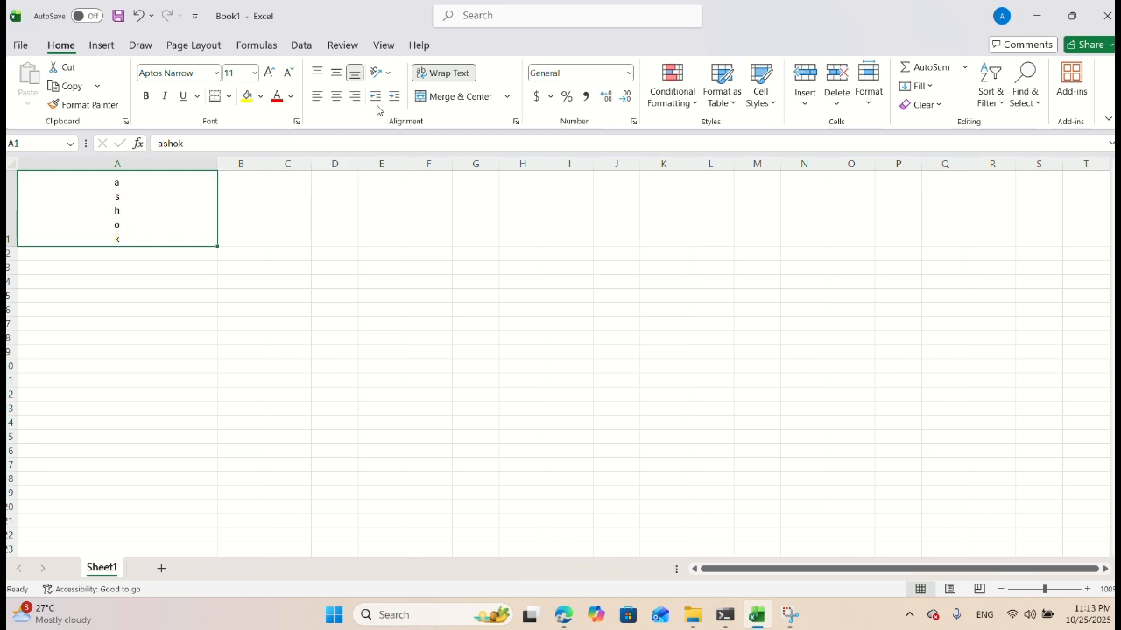
# - Change the text orientation of cell A1 to Rotate Text Up
pyautogui.click(389, 75)
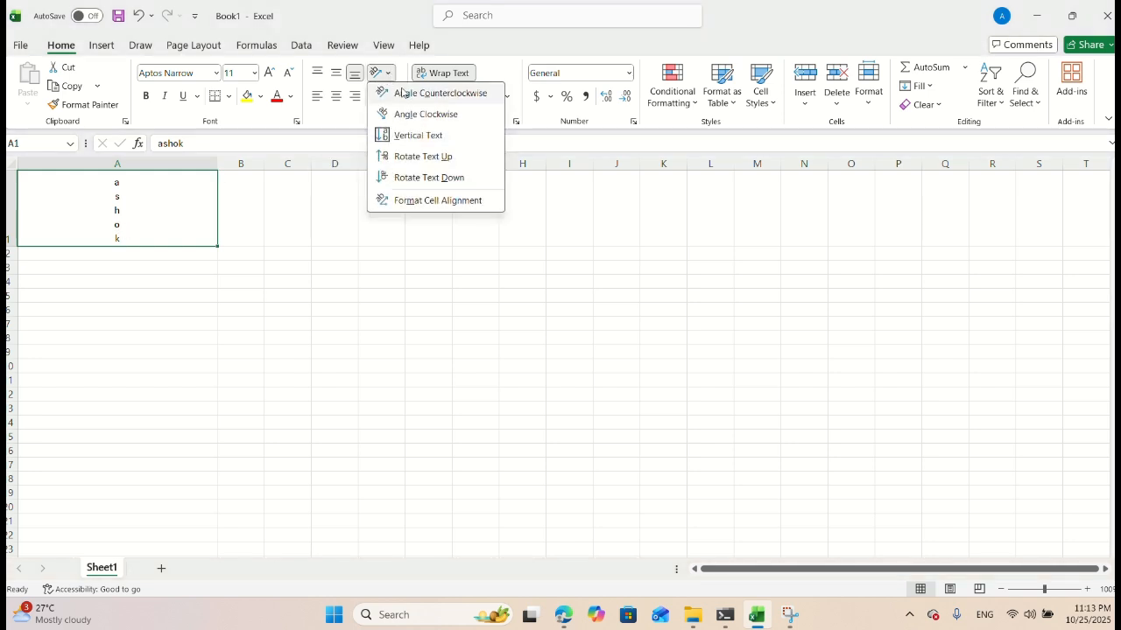
pyautogui.click(425, 158)
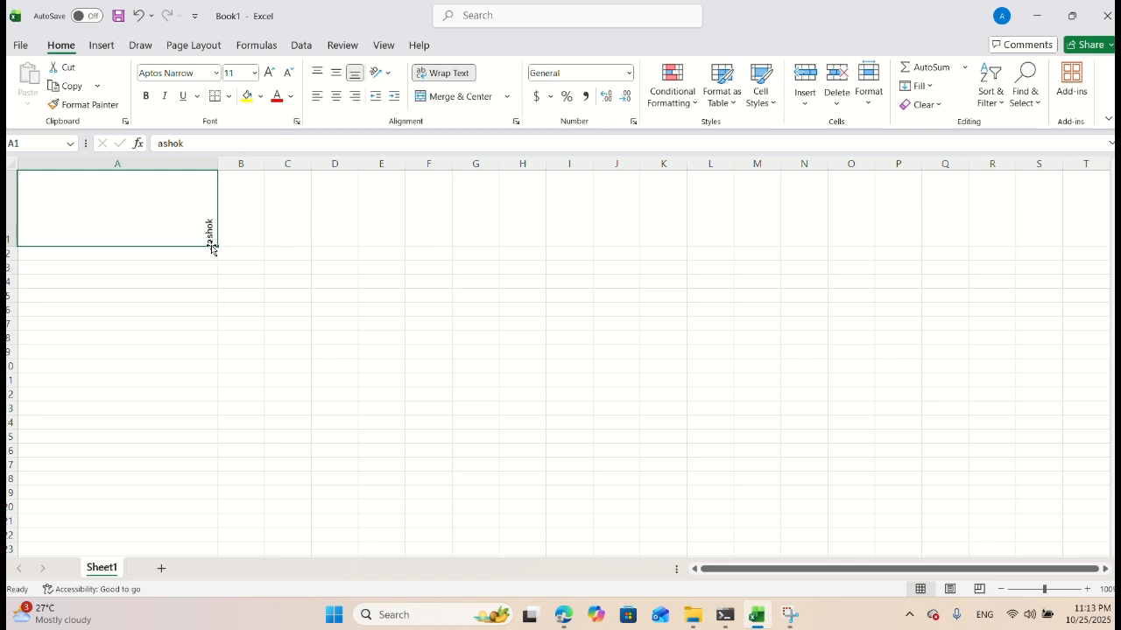
# - Change the text orientation of cell A1 to Rotate Text Down
pyautogui.click(387, 74)
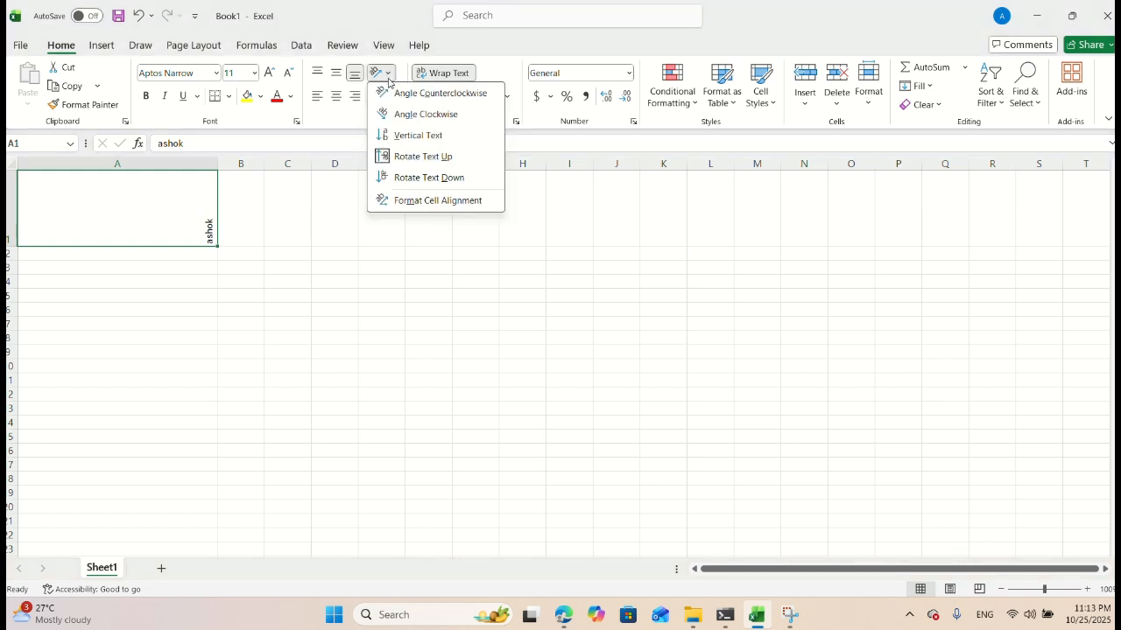
pyautogui.click(427, 177)
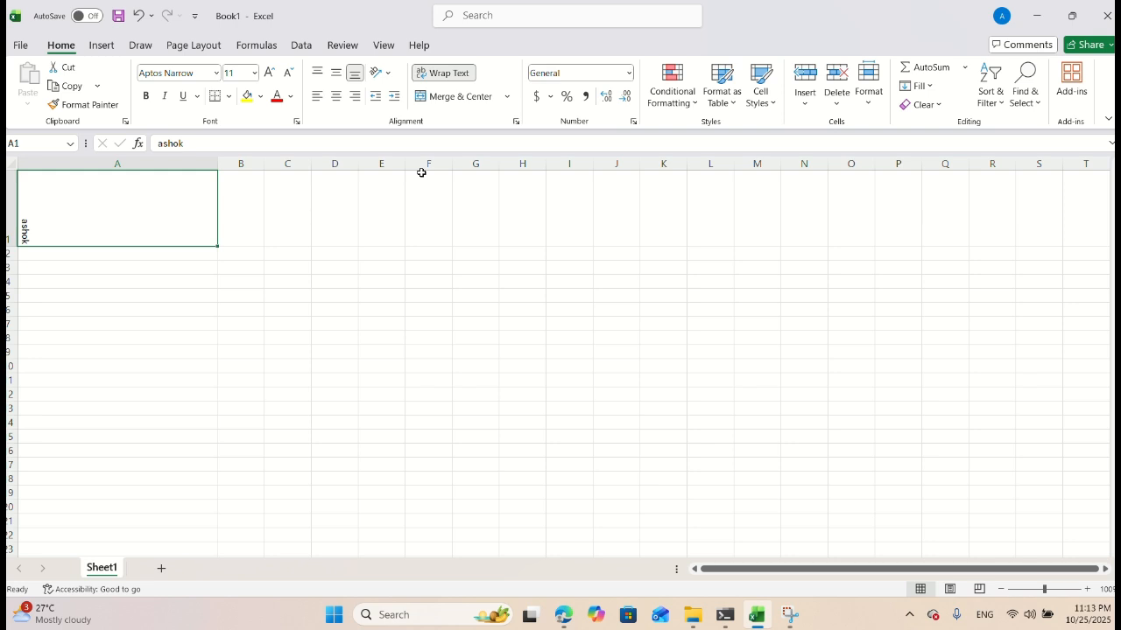
# - Try several custom orientation angles for A1 in the Format Cells alignment settings and apply 7 degrees
pyautogui.click(386, 73)
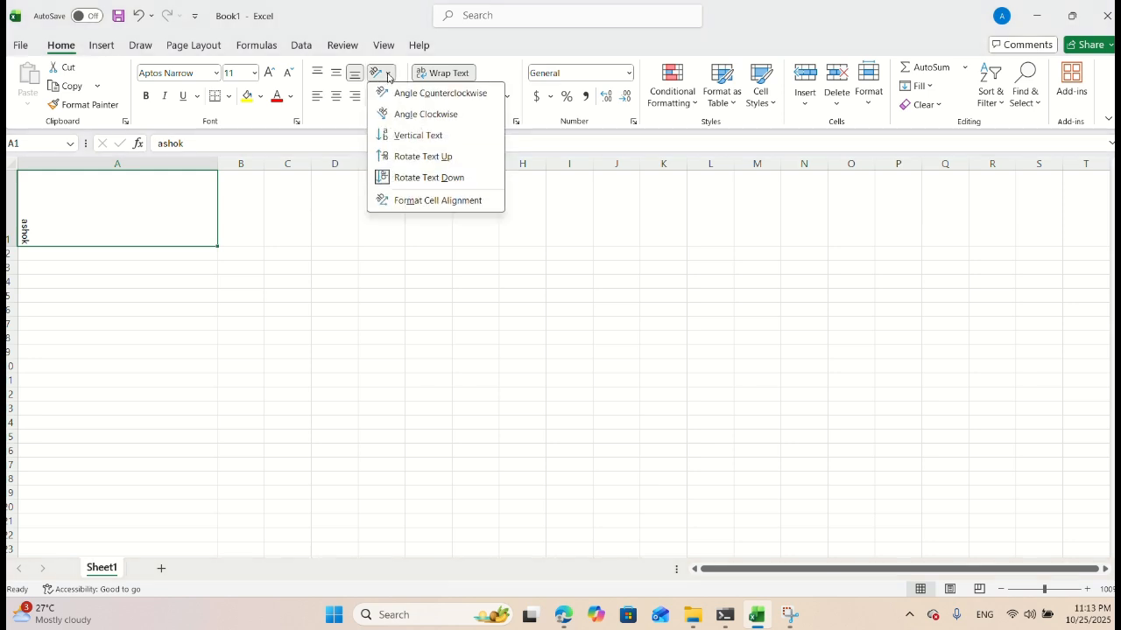
pyautogui.click(426, 201)
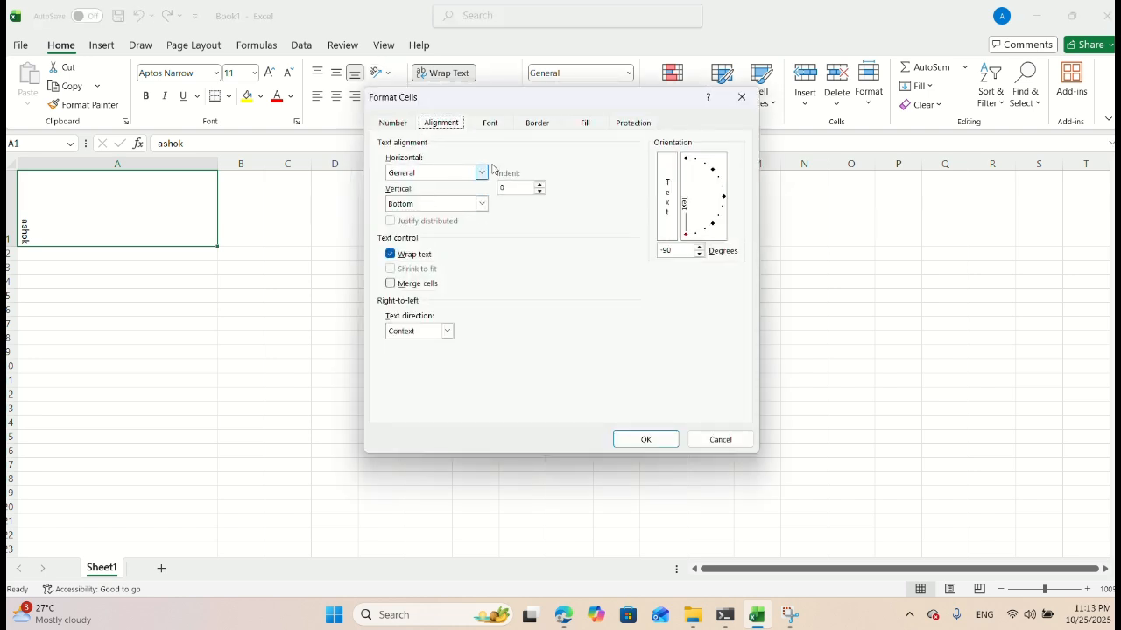
pyautogui.click(716, 213)
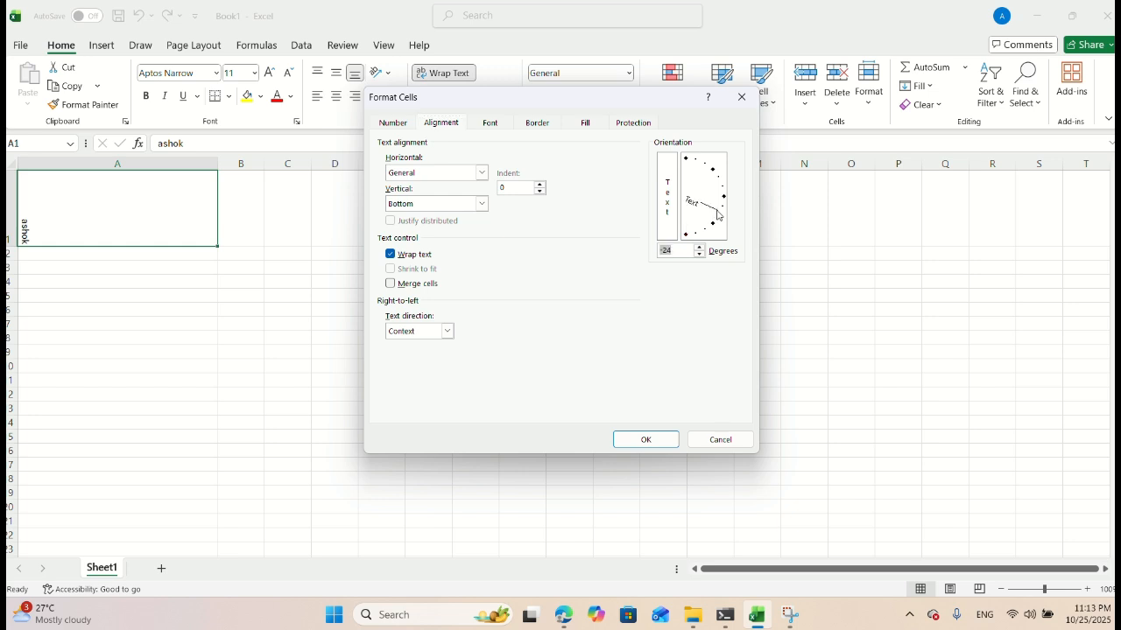
pyautogui.click(713, 224)
pyautogui.click(696, 232)
pyautogui.click(723, 195)
pyautogui.click(645, 439)
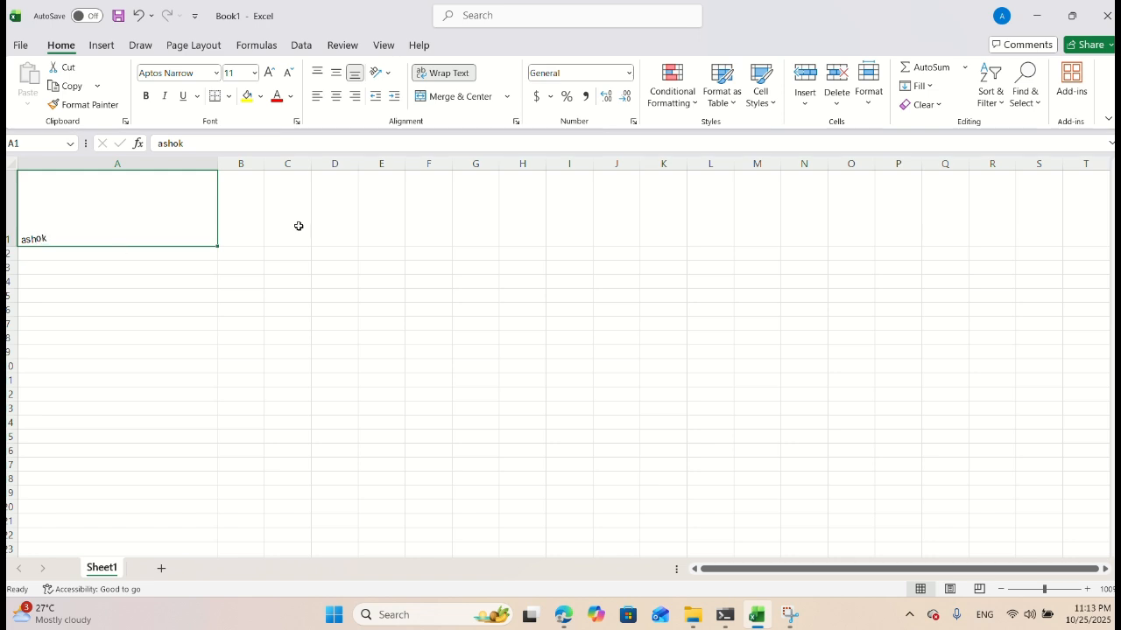
# - Set the text orientation of cell A1 to 48 degrees in the Format Cells alignment settings
pyautogui.click(392, 83)
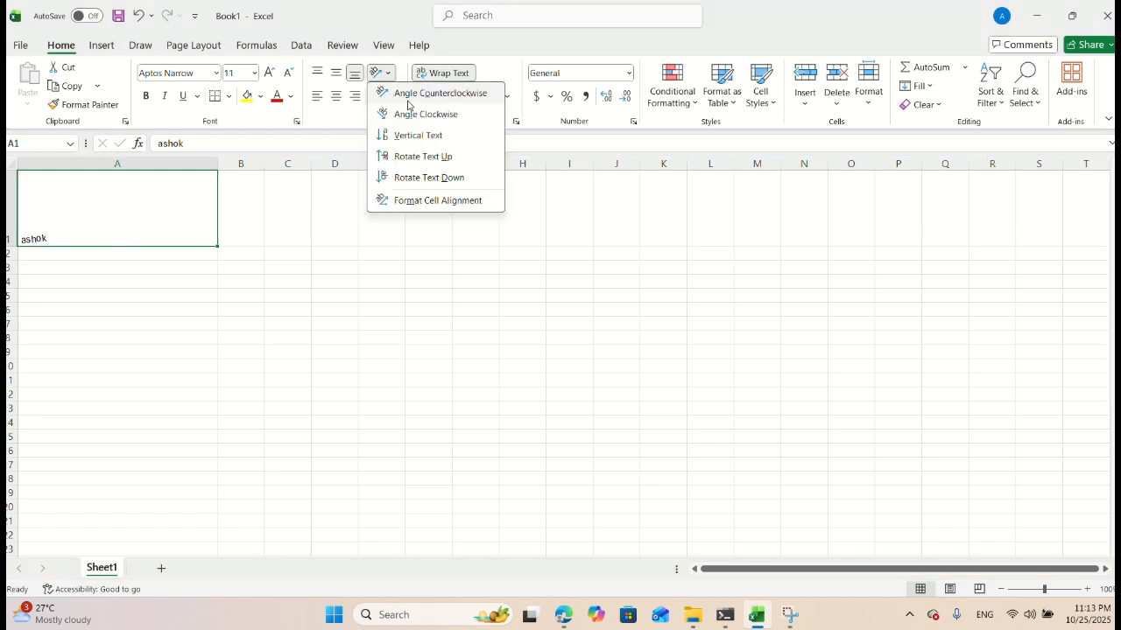
pyautogui.click(461, 201)
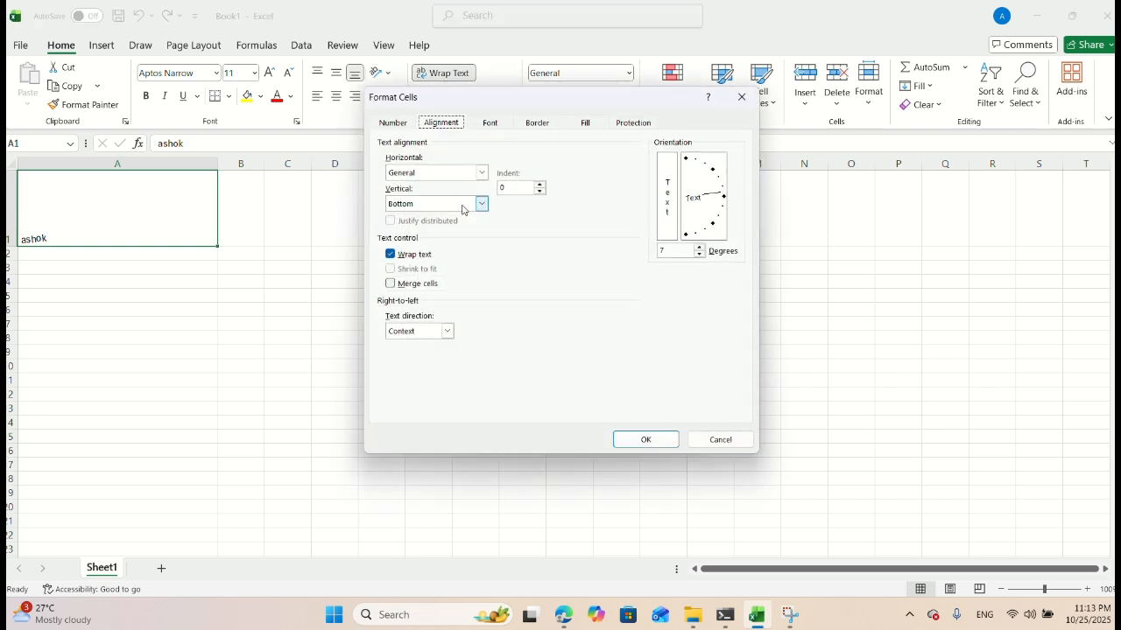
pyautogui.click(716, 189)
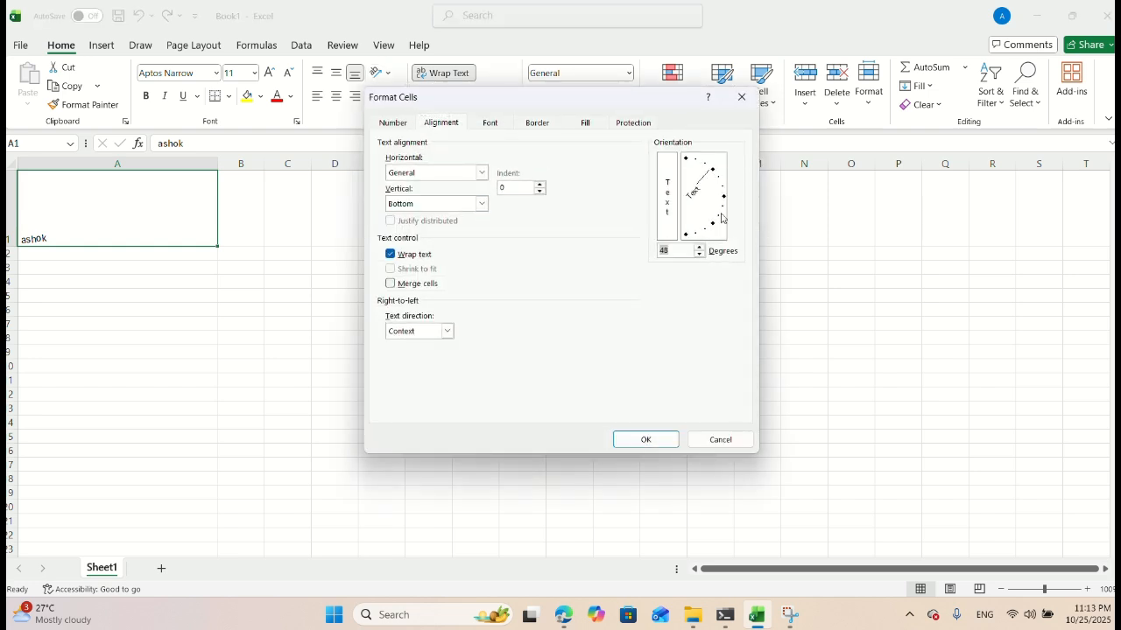
pyautogui.click(656, 440)
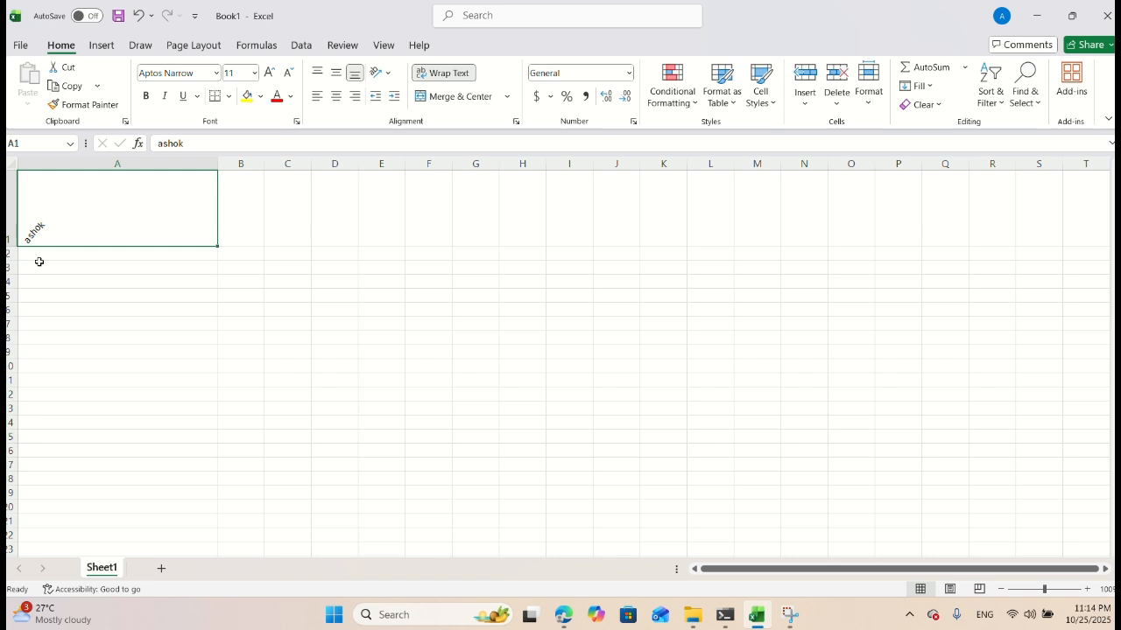
# - Append "is too good person" to the text in cell A1 and reselect the cell
pyautogui.doubleClick(52, 228)
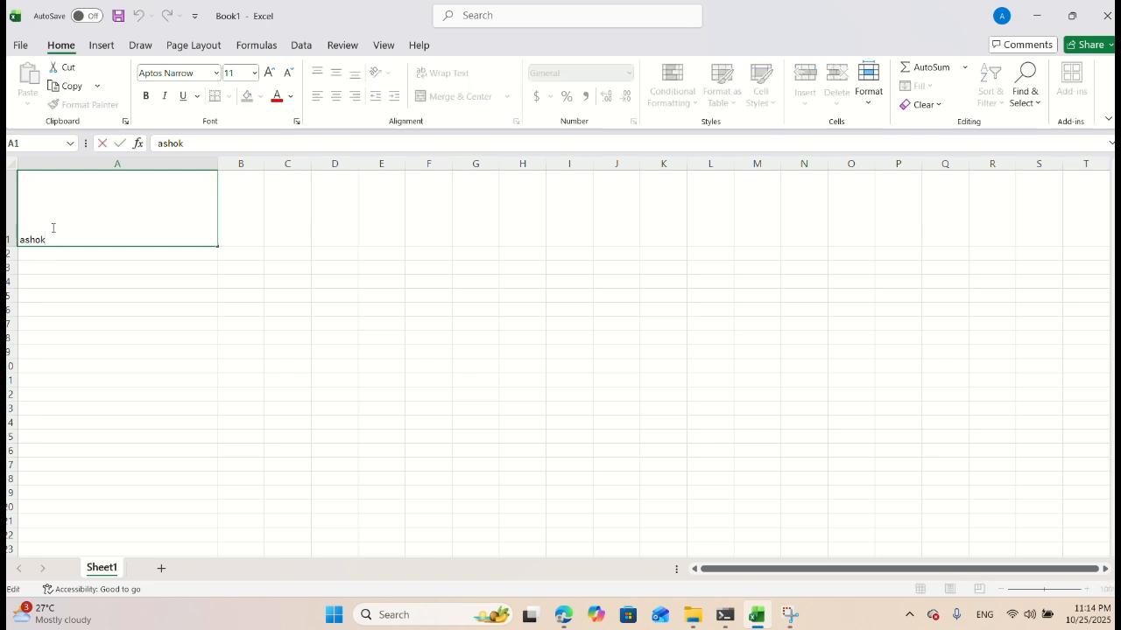
pyautogui.write('is too good person')
pyautogui.click(108, 281)
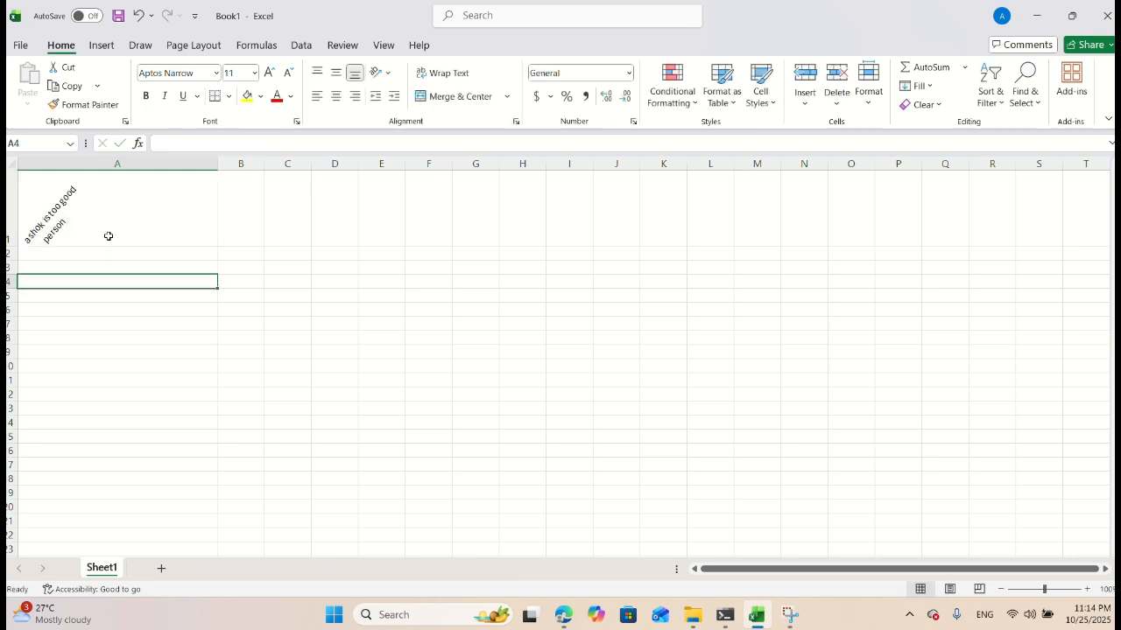
pyautogui.click(108, 238)
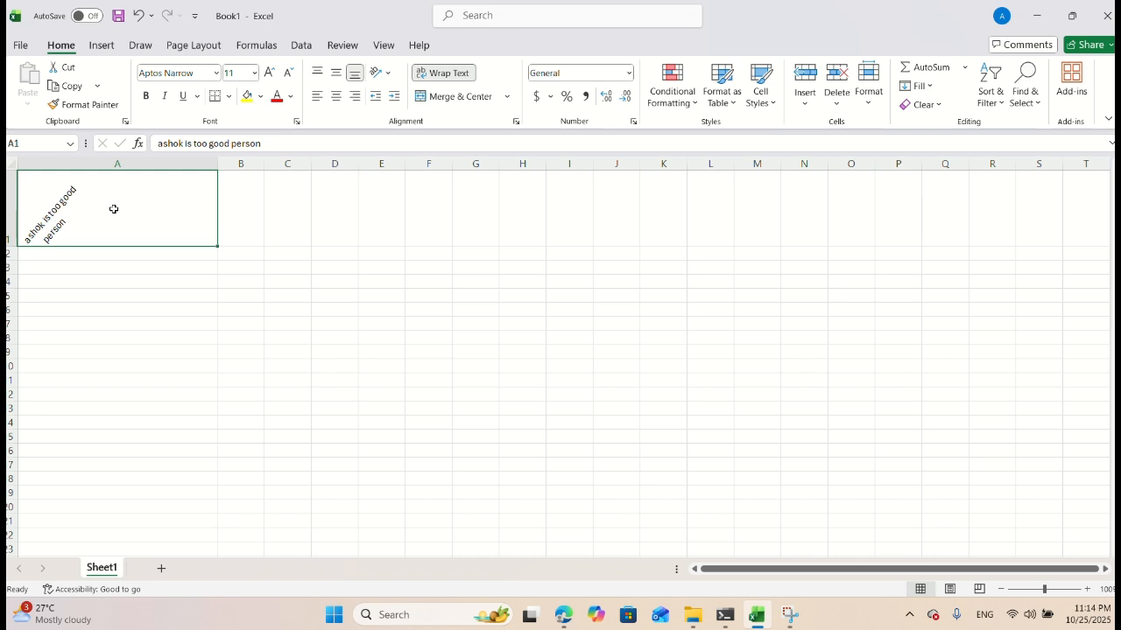
# - Set the horizontal alignment of A1 to Right in the Format Cells settings, and turn the right alignment off again
pyautogui.click(385, 73)
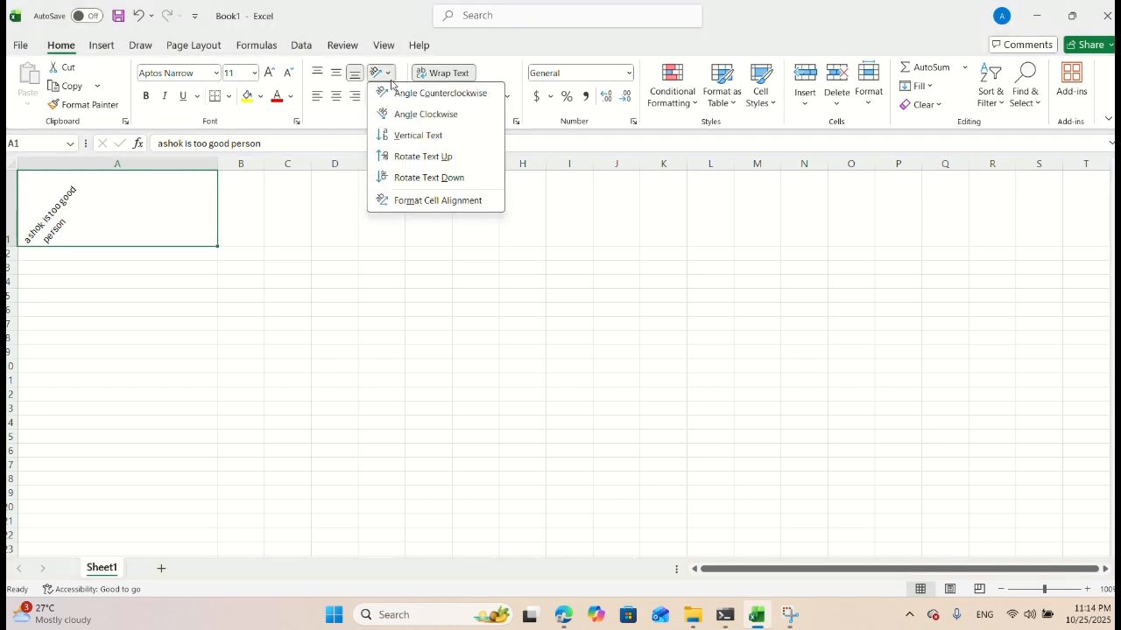
pyautogui.click(445, 200)
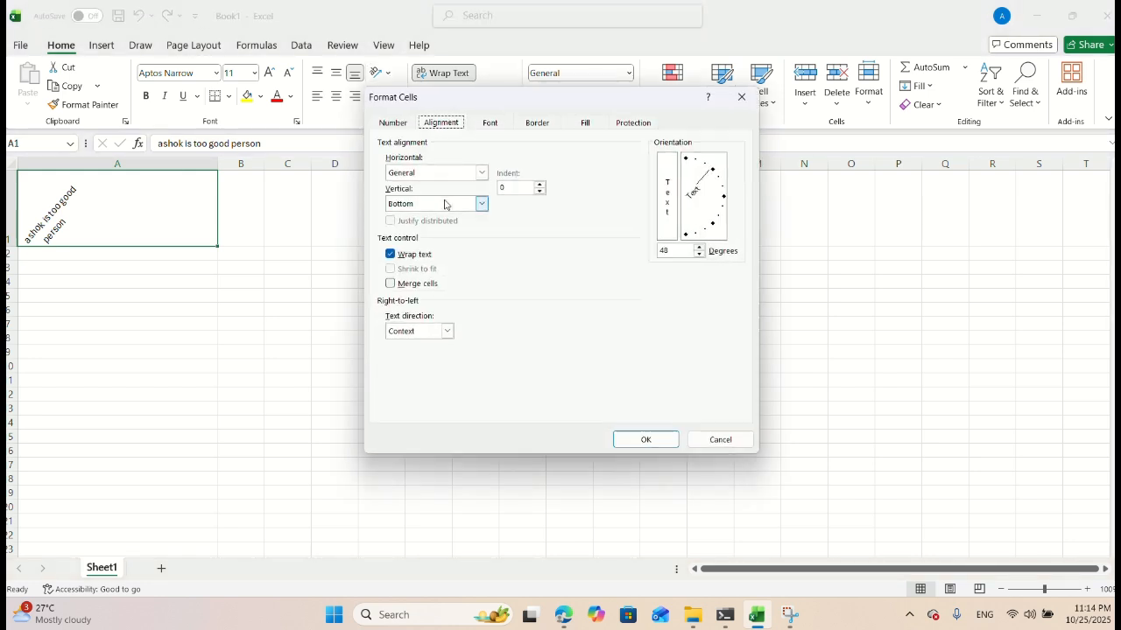
pyautogui.click(481, 172)
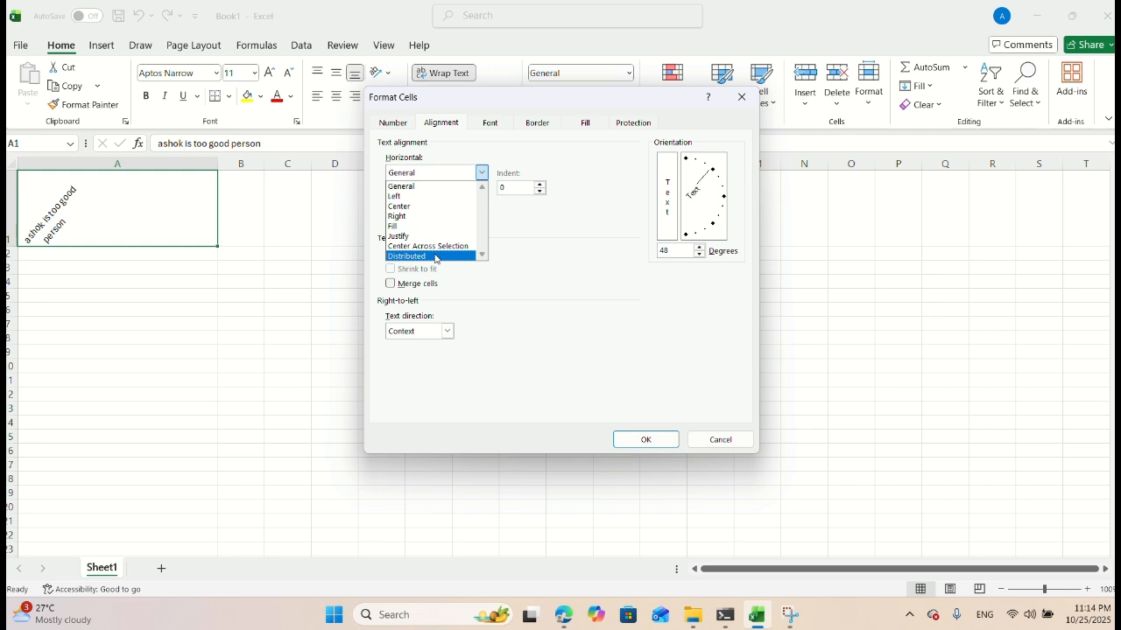
pyautogui.click(434, 216)
pyautogui.click(645, 440)
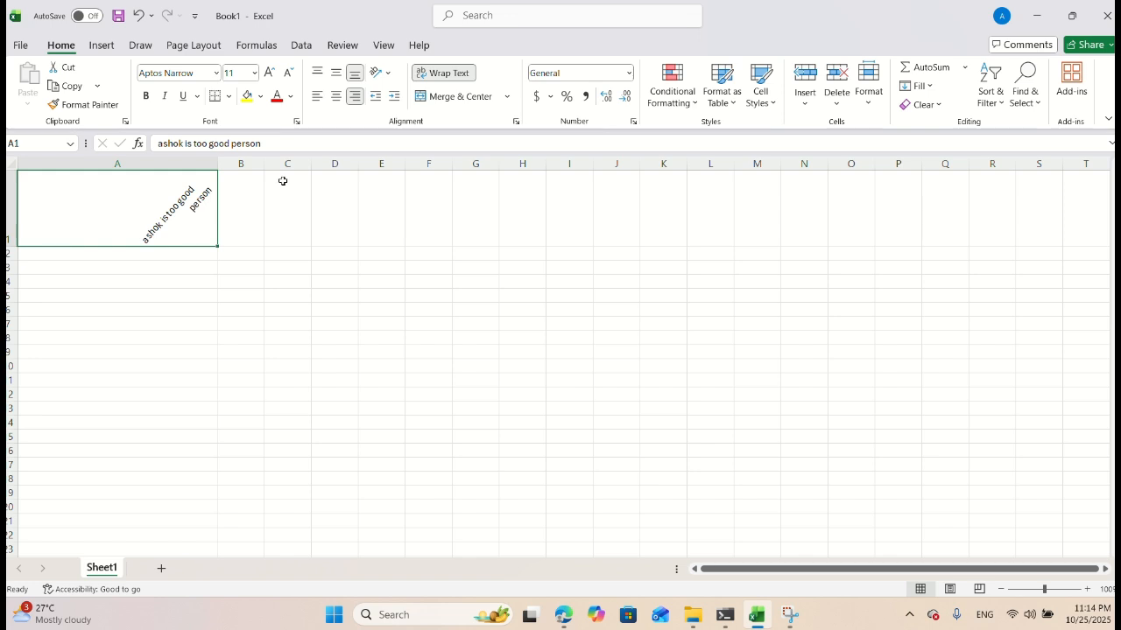
pyautogui.rightClick(382, 82)
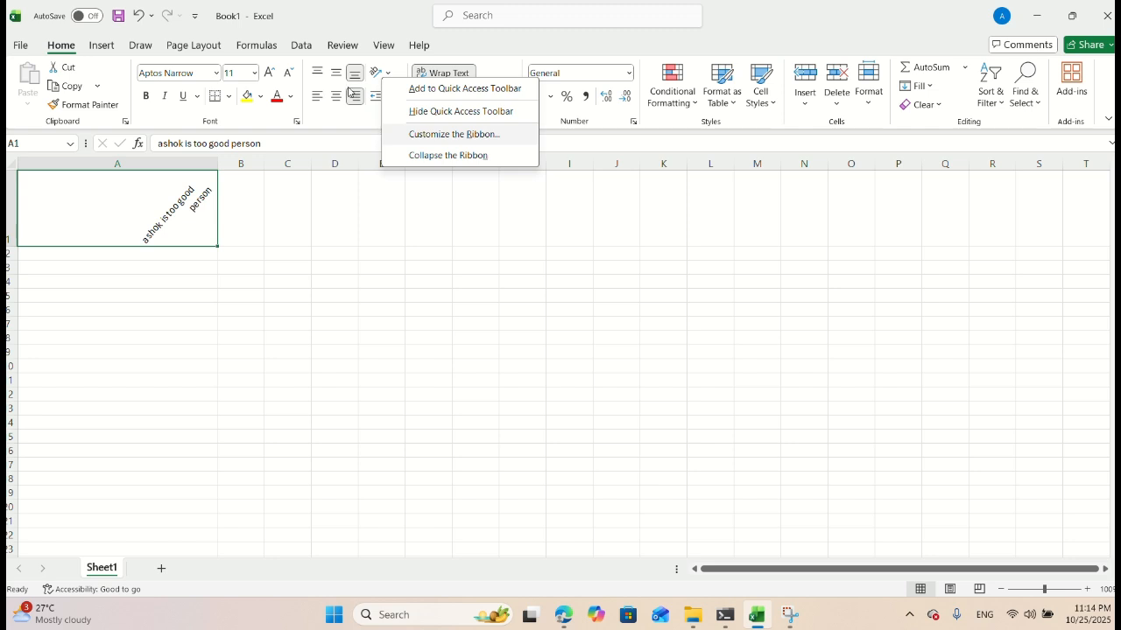
pyautogui.click(353, 93)
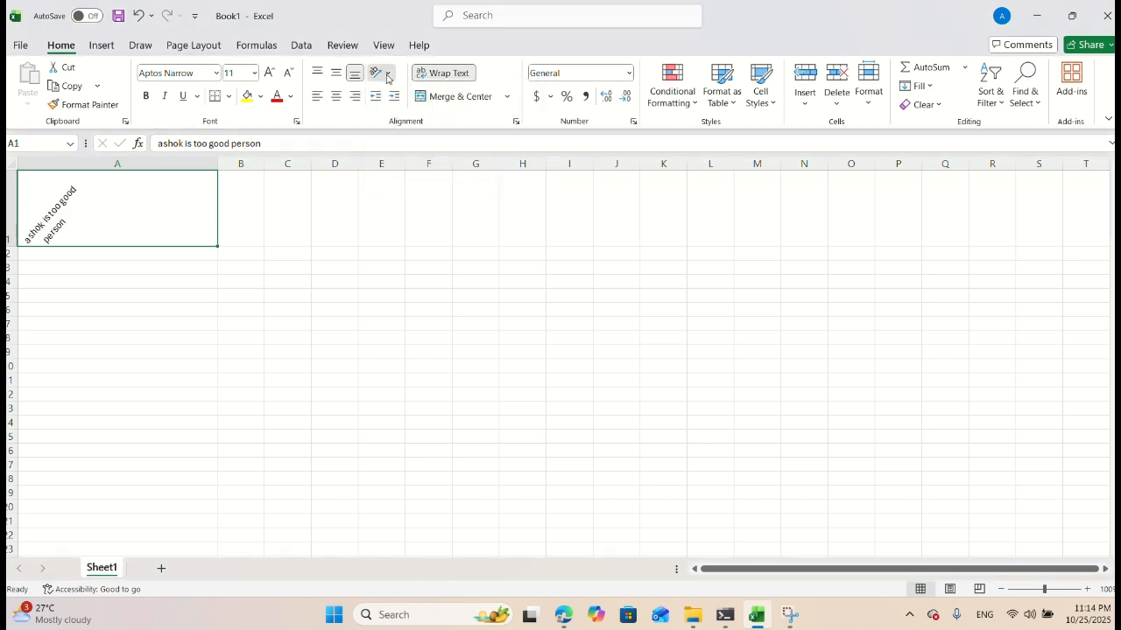
# - Examine the vertical and horizontal text alignment choices for A1 in Format Cells, leaving the settings as they are
pyautogui.click(388, 77)
pyautogui.click(441, 209)
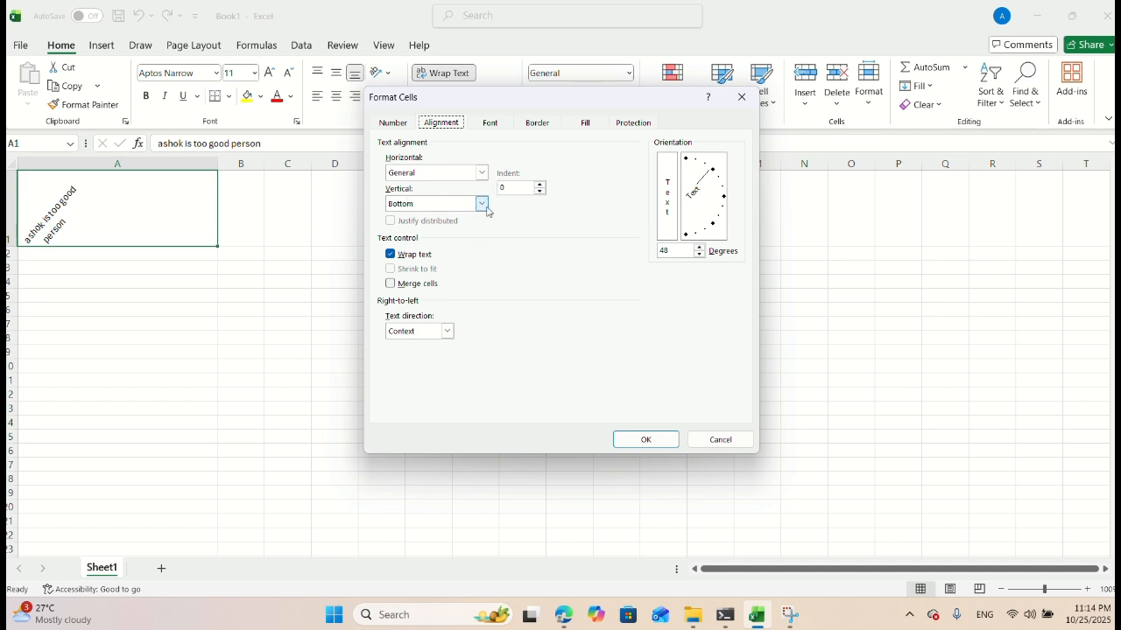
pyautogui.click(482, 204)
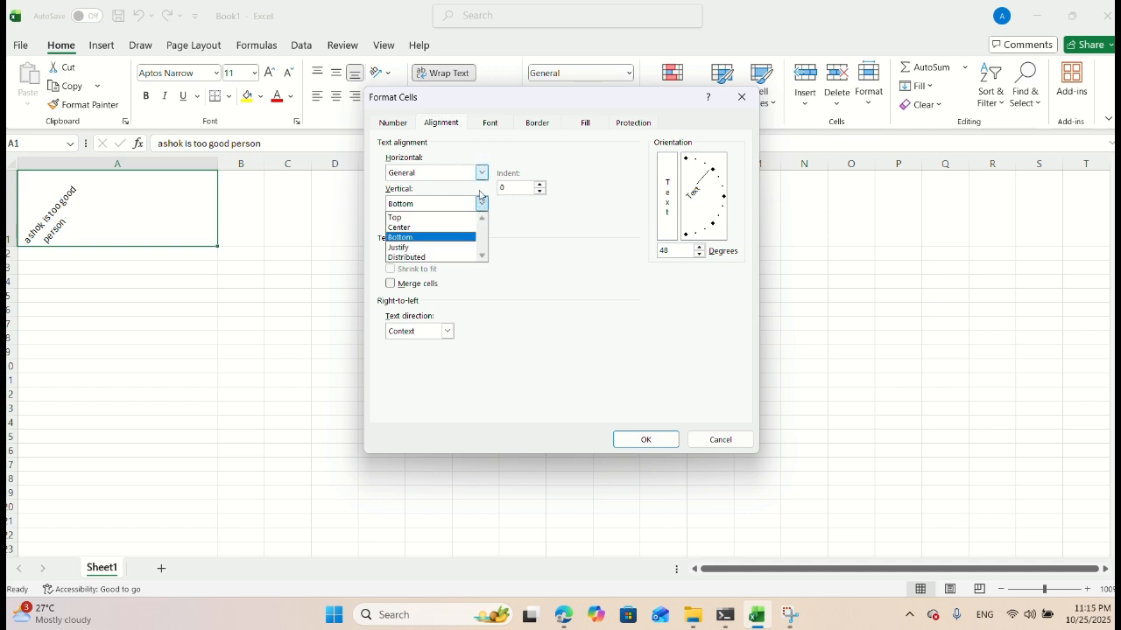
pyautogui.click(481, 200)
pyautogui.click(482, 174)
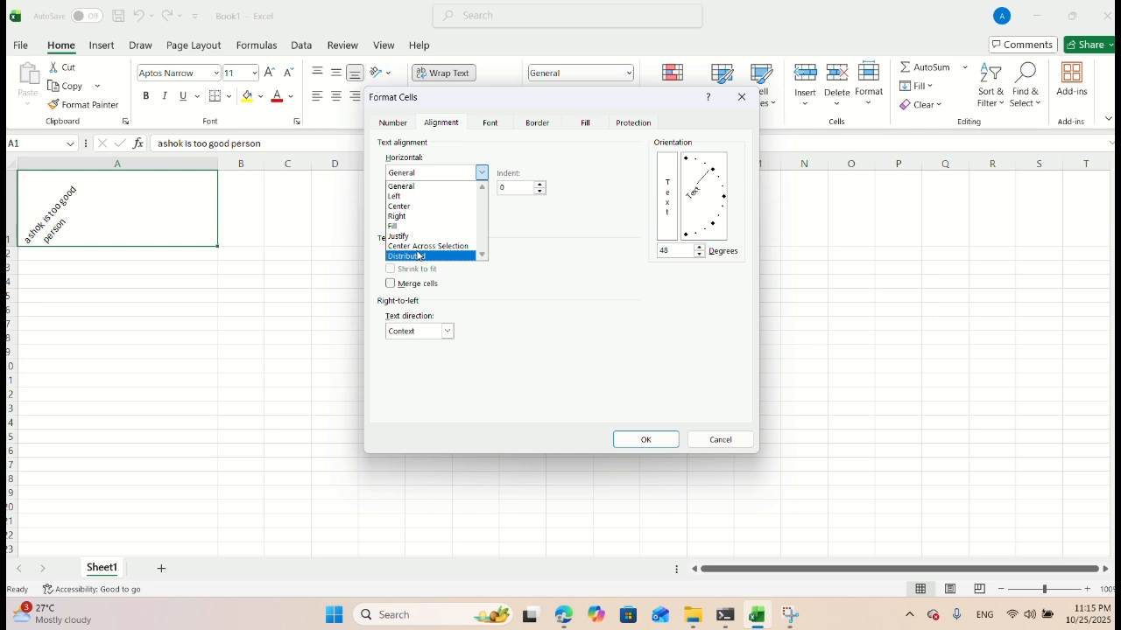
pyautogui.click(736, 105)
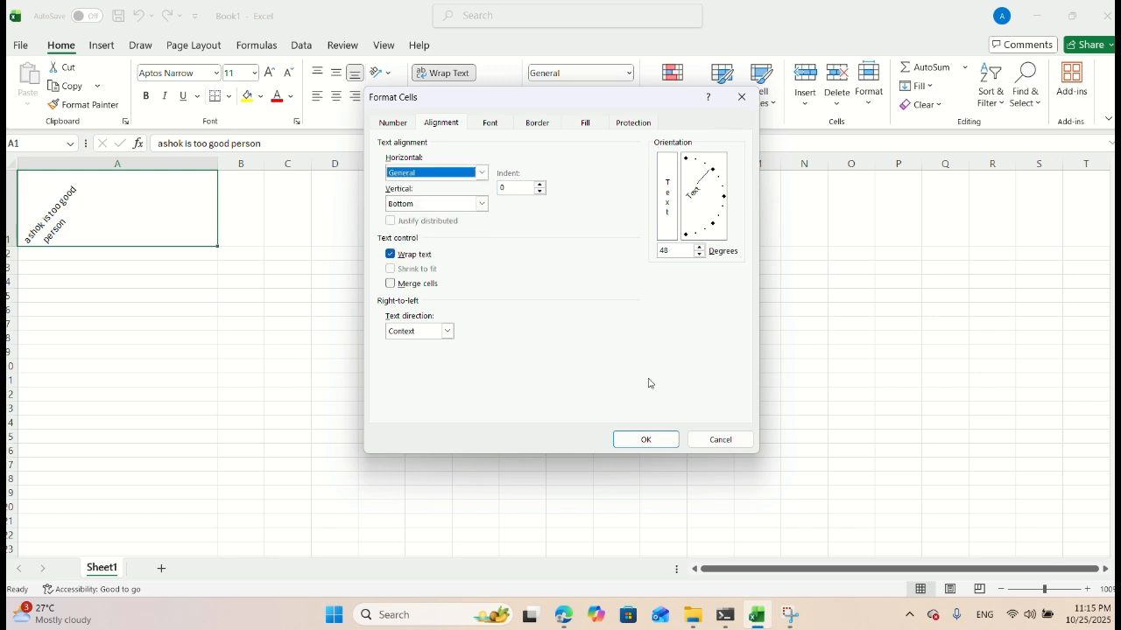
pyautogui.click(646, 440)
# - Delete the entire text from cell A1 and commit the empty cell
pyautogui.doubleClick(105, 239)
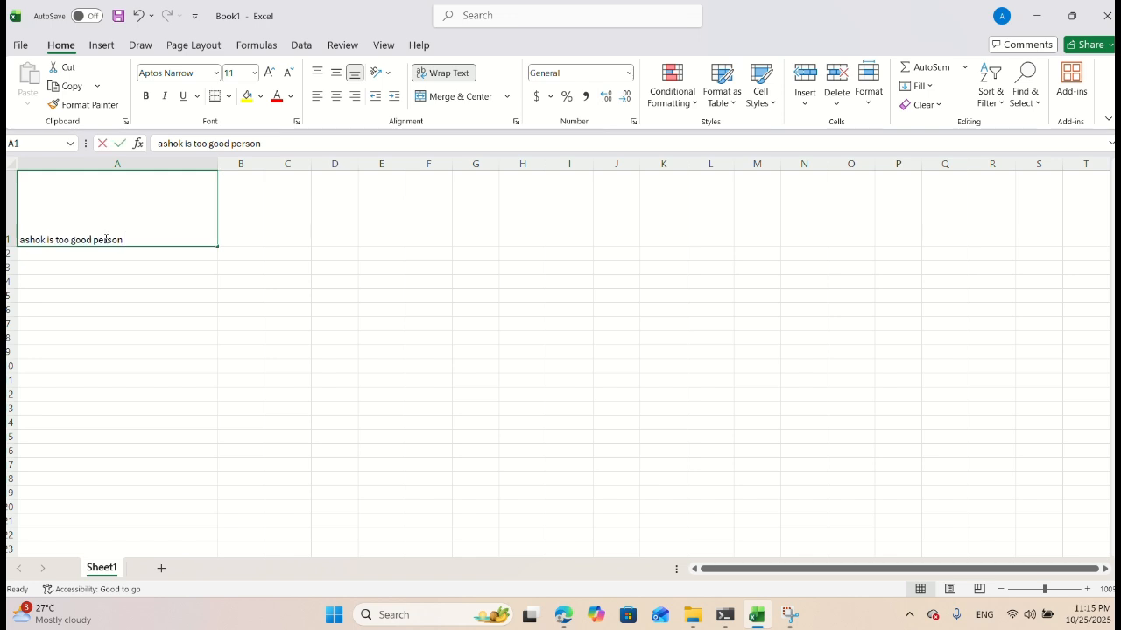
pyautogui.press('BackSpace')
pyautogui.press('BackSpace')
pyautogui.press('BackSpace')
pyautogui.press('BackSpace')
pyautogui.press('BackSpace')
pyautogui.press('BackSpace')
pyautogui.press('BackSpace')
pyautogui.press('BackSpace')
pyautogui.press('BackSpace')
pyautogui.press('BackSpace')
pyautogui.press('BackSpace')
pyautogui.press('BackSpace')
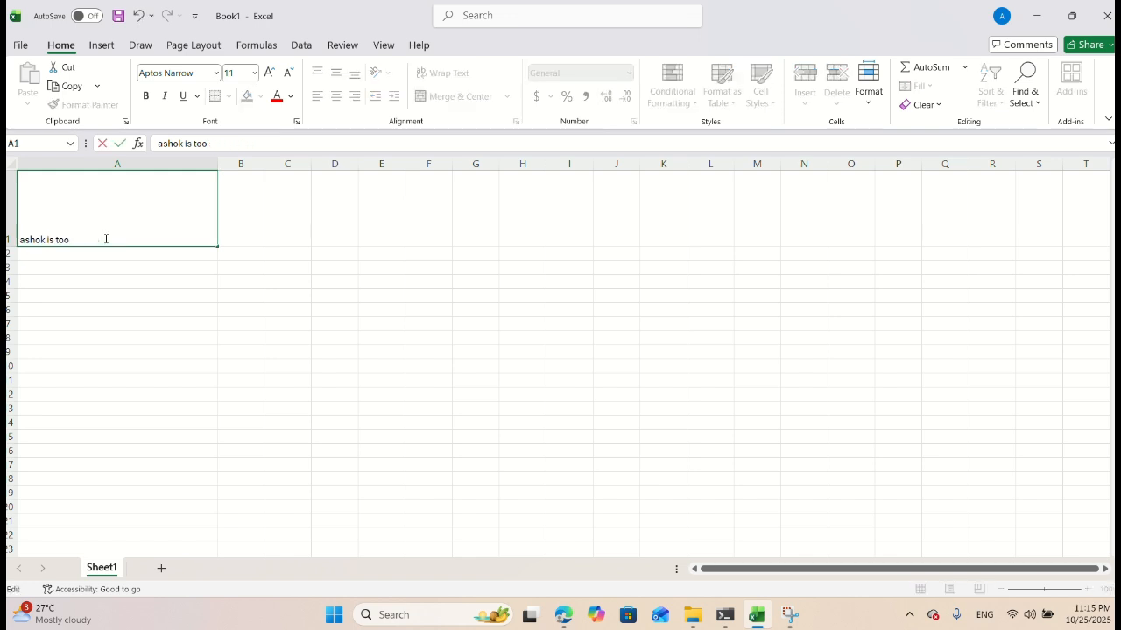
pyautogui.press('BackSpace')
pyautogui.press('BackSpace')
pyautogui.press('BackSpace')
pyautogui.press('BackSpace')
pyautogui.press('BackSpace')
pyautogui.press('BackSpace')
pyautogui.press('BackSpace')
pyautogui.press('BackSpace')
pyautogui.press('BackSpace')
pyautogui.moveTo(125, 253)
pyautogui.mouseDown()
pyautogui.moveTo(103, 190)
pyautogui.moveTo(106, 210)
pyautogui.mouseUp()
pyautogui.click(105, 281)
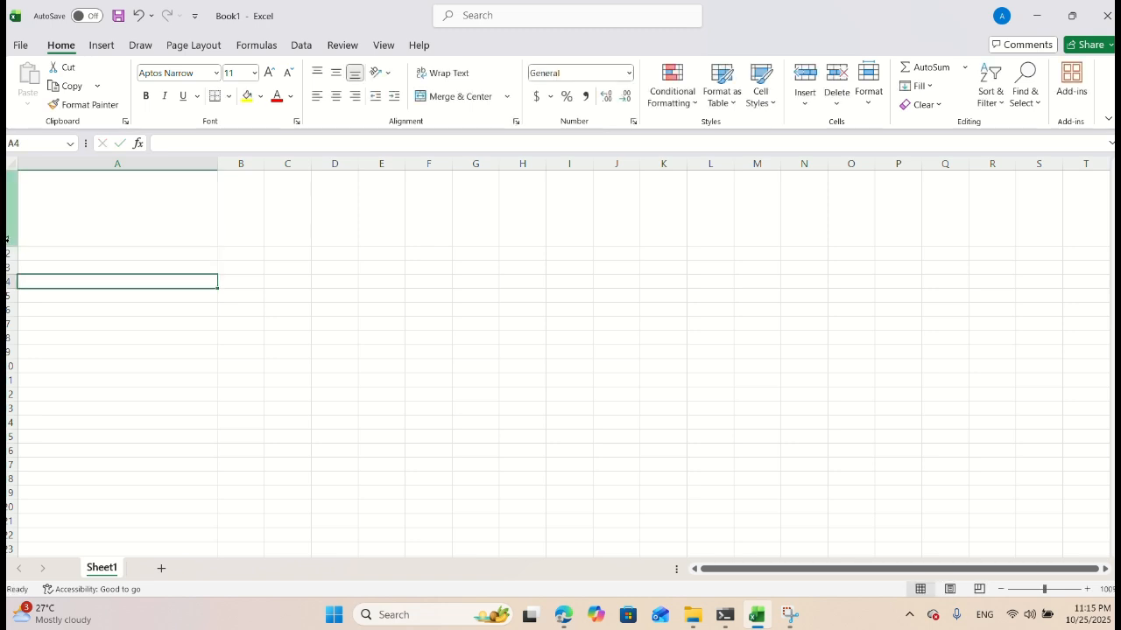
# - Reduce the height of row 1 to slightly more than that of the other rows
pyautogui.click(11, 230)
pyautogui.moveTo(12, 246); pyautogui.dragTo(11, 191)
pyautogui.click(122, 284)
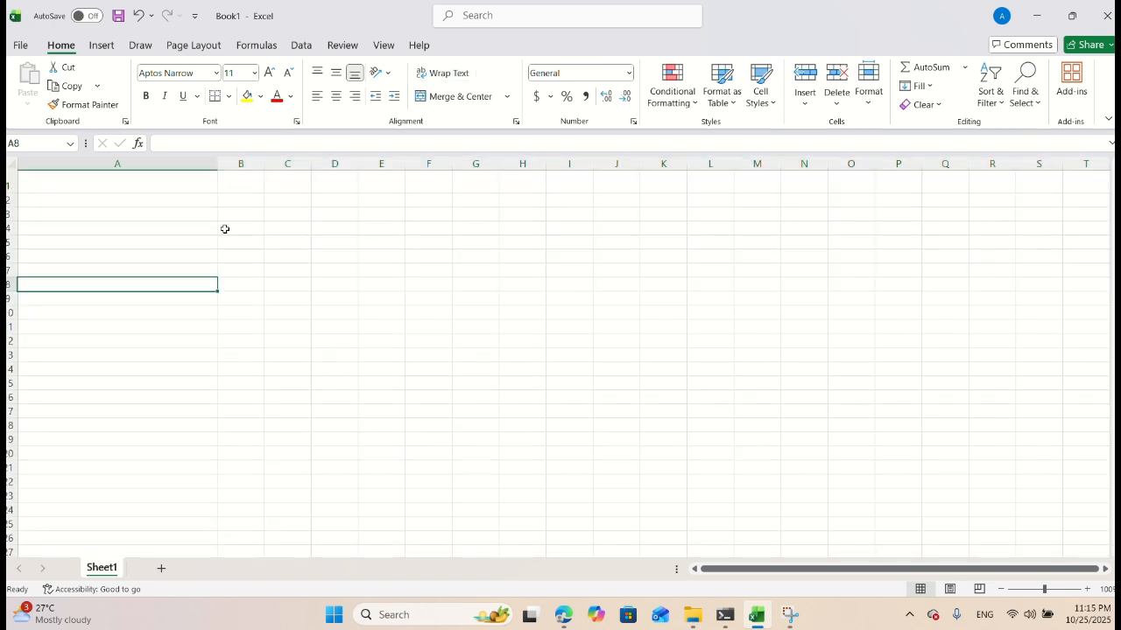
pyautogui.click(509, 97)
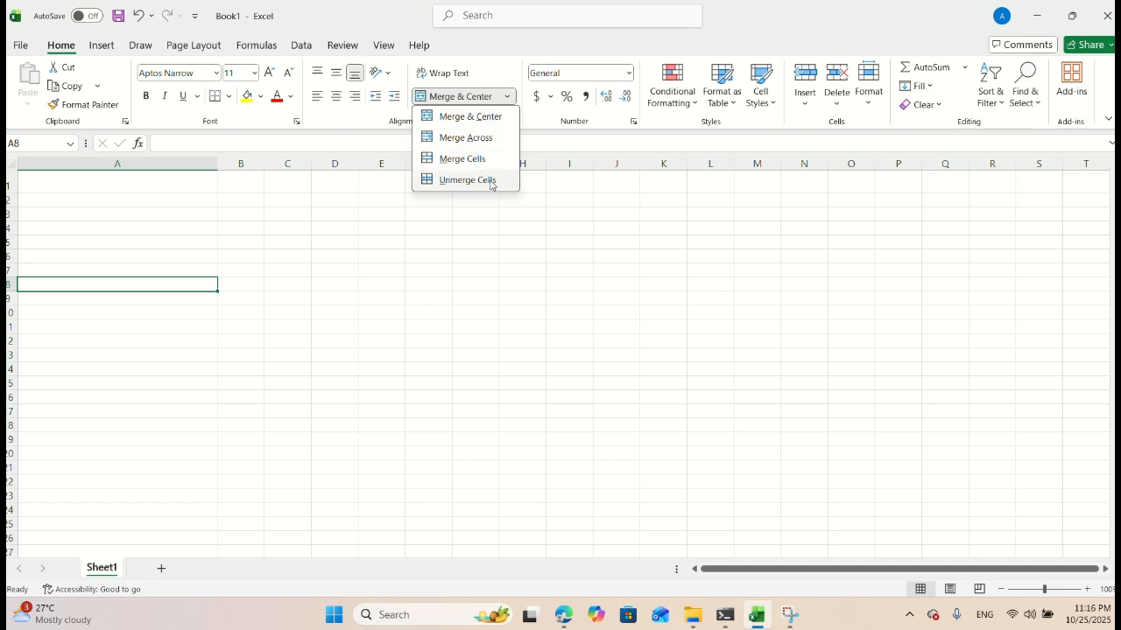
pyautogui.click(388, 258)
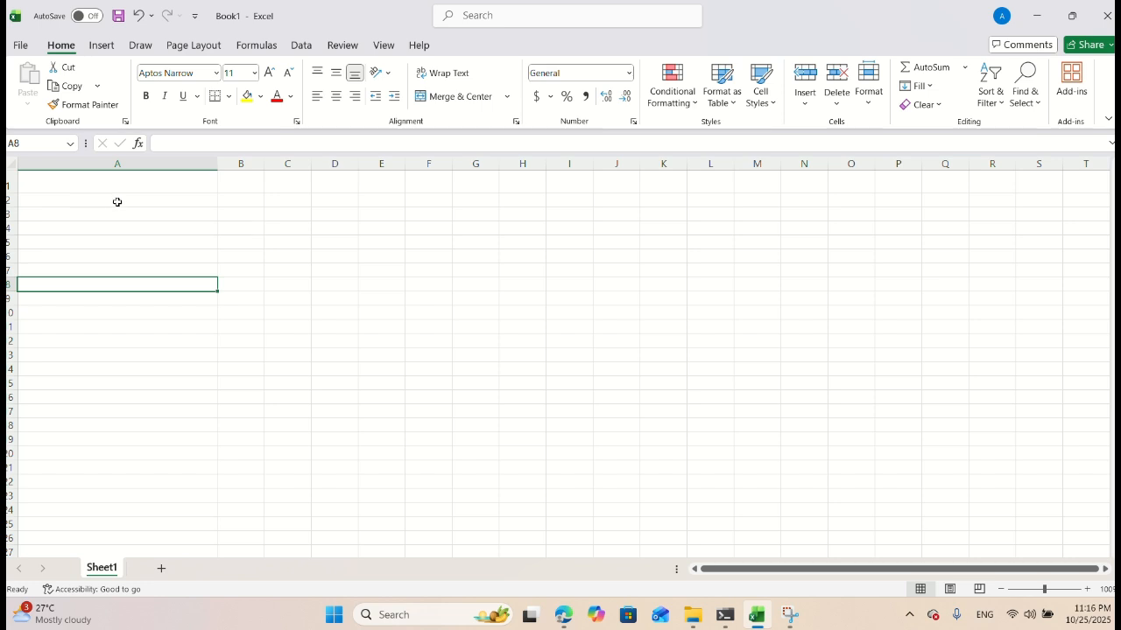
# - Select the range B3:E3 and enter the person's first name in cell B3
pyautogui.click(220, 213)
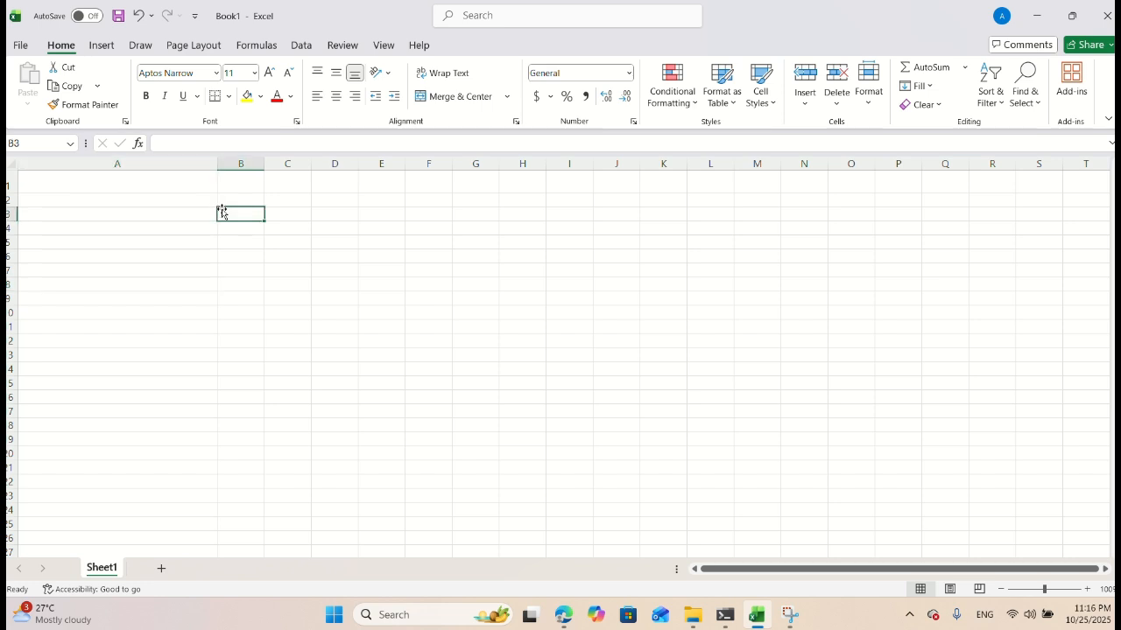
pyautogui.moveTo(262, 213); pyautogui.dragTo(341, 215)
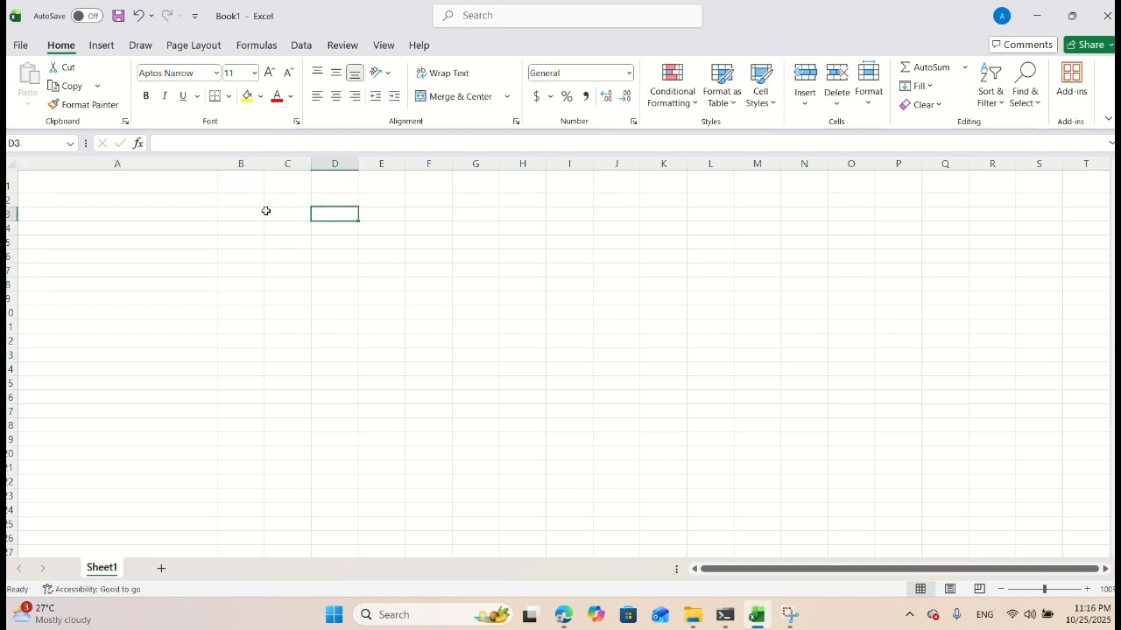
pyautogui.moveTo(240, 213); pyautogui.dragTo(389, 216)
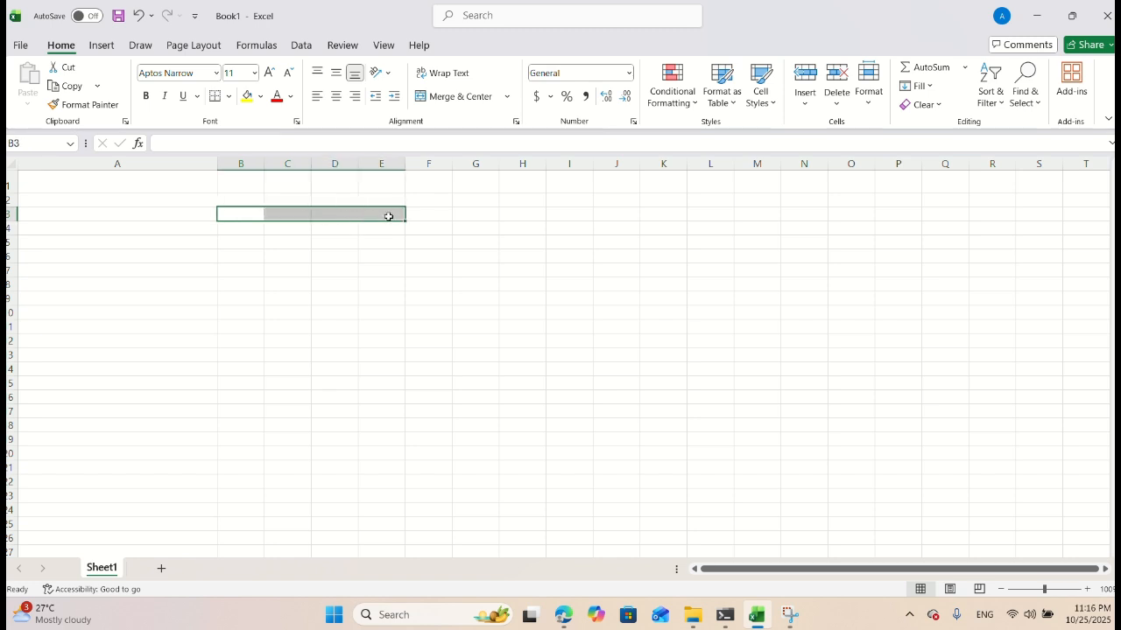
pyautogui.click(354, 213)
pyautogui.moveTo(243, 215); pyautogui.dragTo(371, 216)
pyautogui.write('ashok')
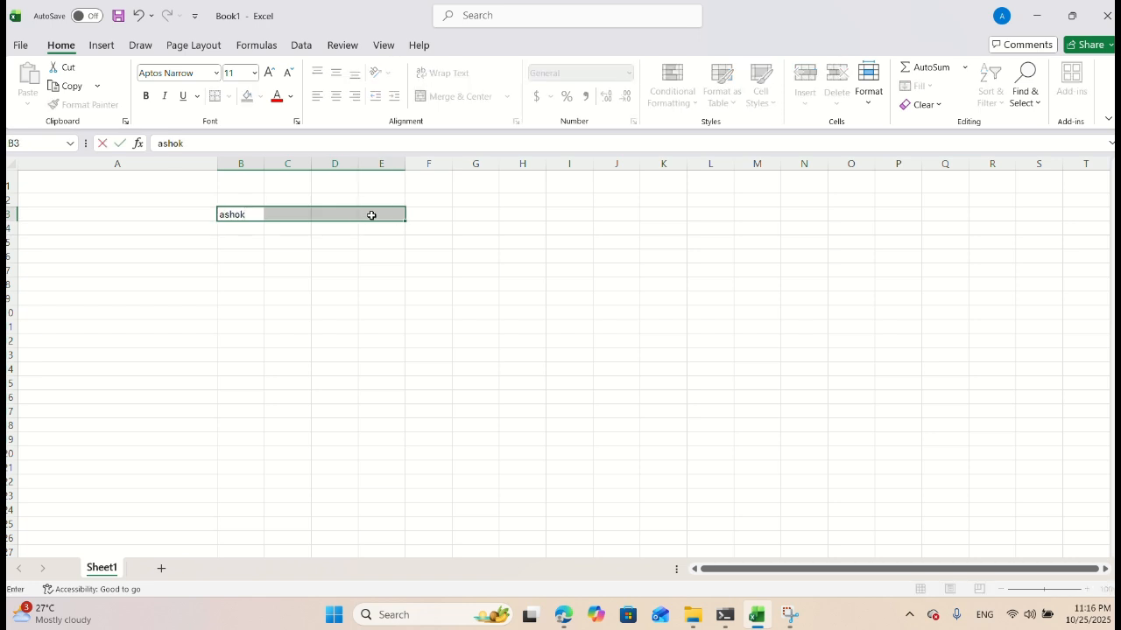
pyautogui.press('Tab')
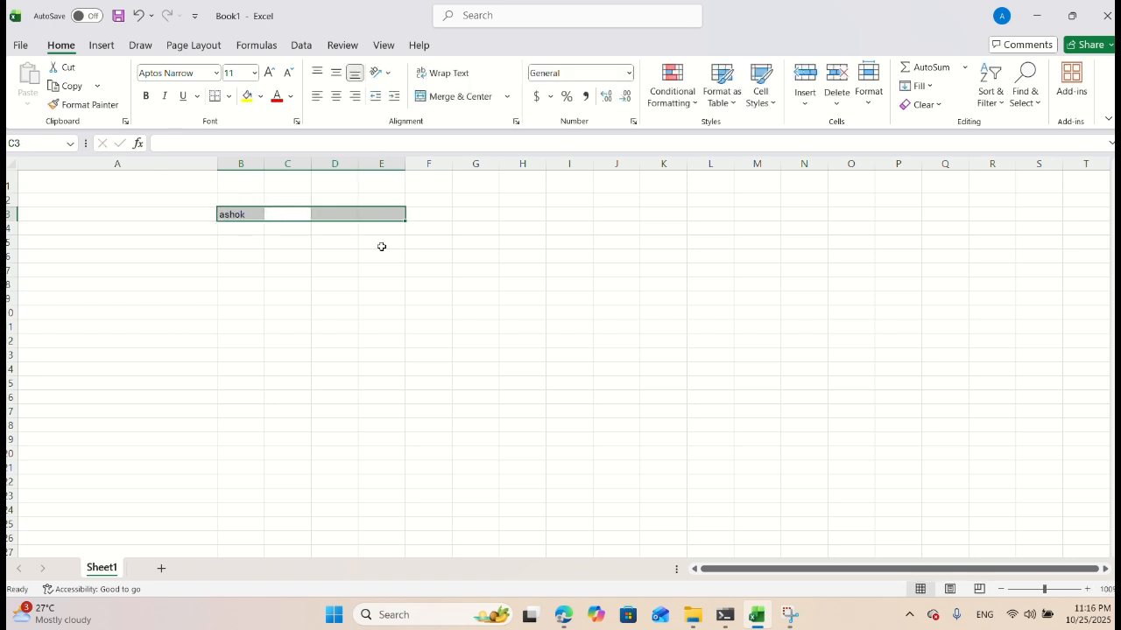
pyautogui.click(378, 254)
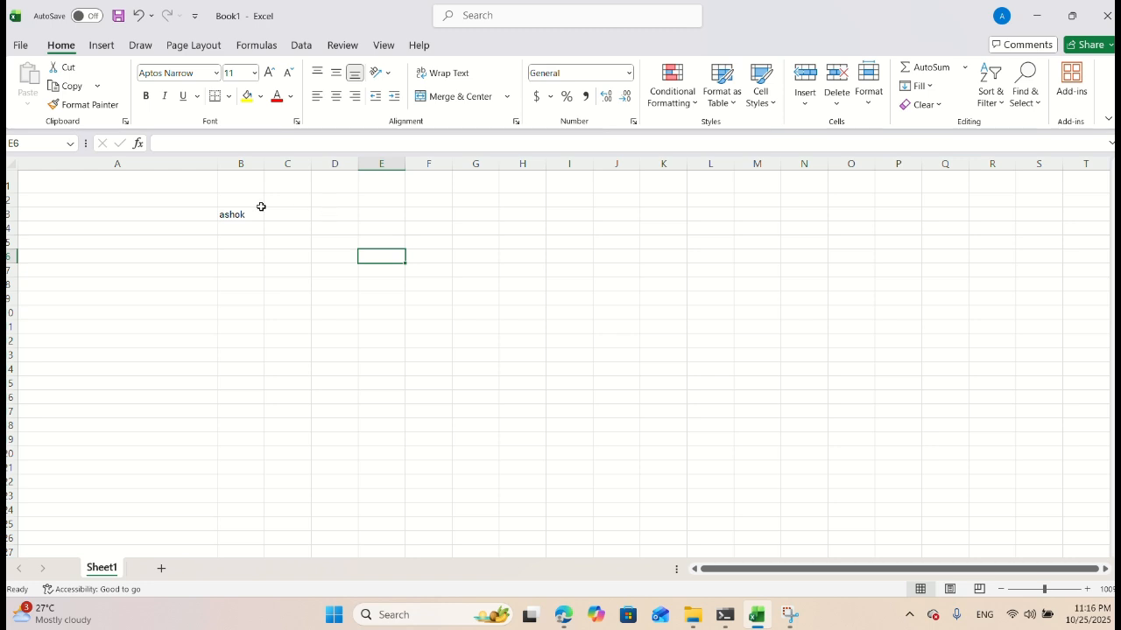
# - Merge and center the range B3:D3 so the first name spans the three cells
pyautogui.click(232, 213)
pyautogui.moveTo(263, 214)
pyautogui.mouseDown()
pyautogui.moveTo(320, 227)
pyautogui.moveTo(319, 214)
pyautogui.moveTo(228, 212)
pyautogui.mouseUp()
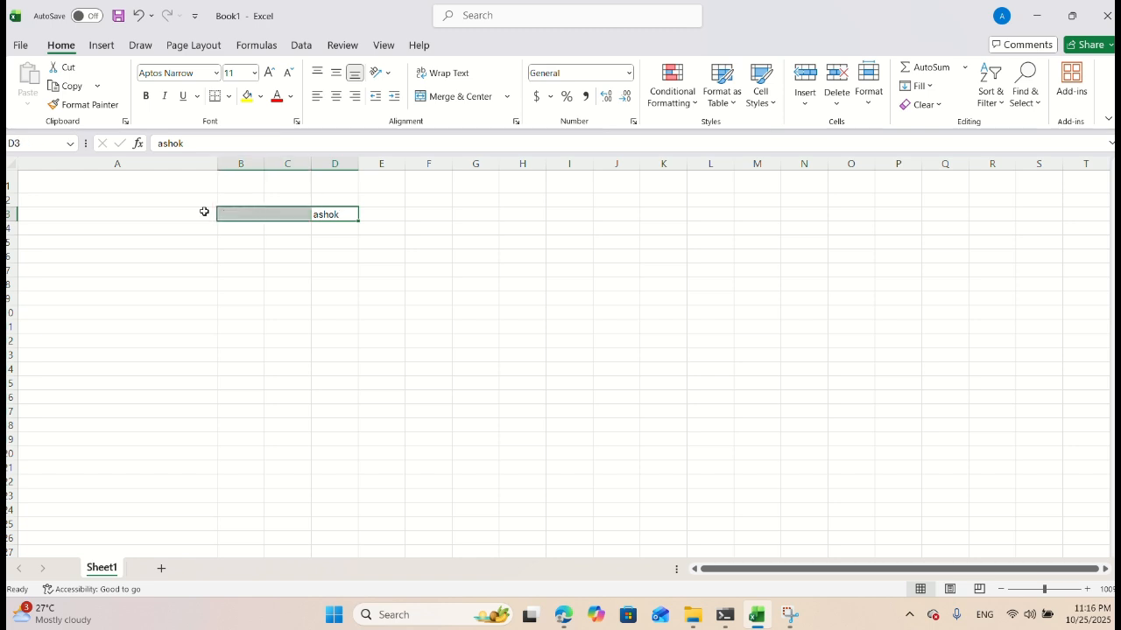
pyautogui.click(506, 96)
pyautogui.click(493, 115)
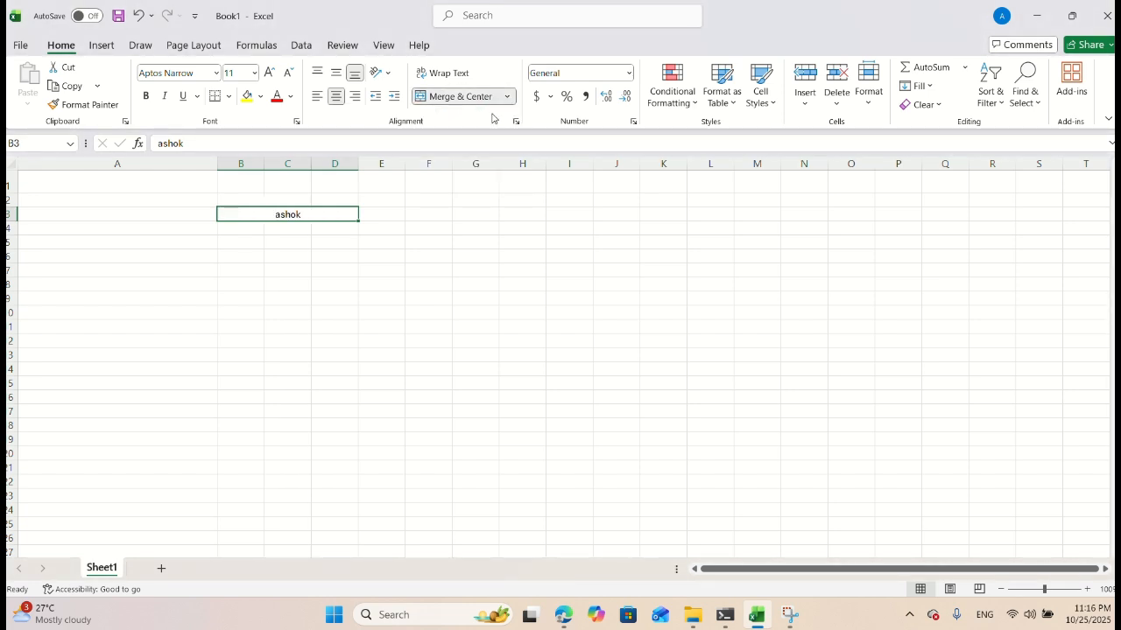
pyautogui.click(365, 267)
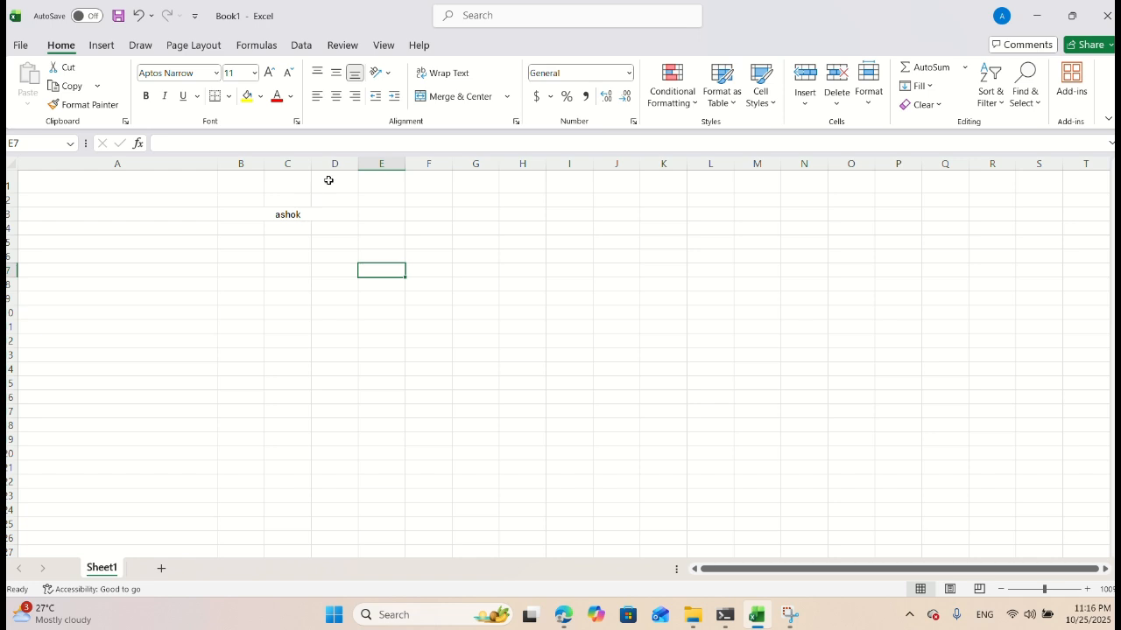
# - Merge and center the block B2:D7, first removing the existing row 3 merge, and middle-align the name in it
pyautogui.click(506, 98)
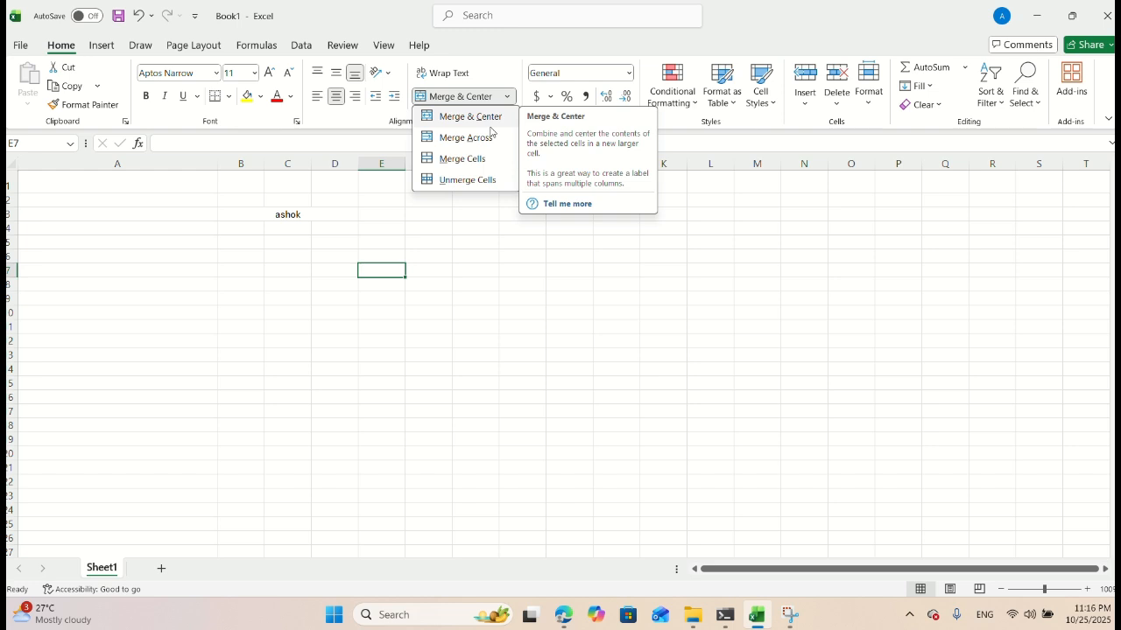
pyautogui.click(481, 118)
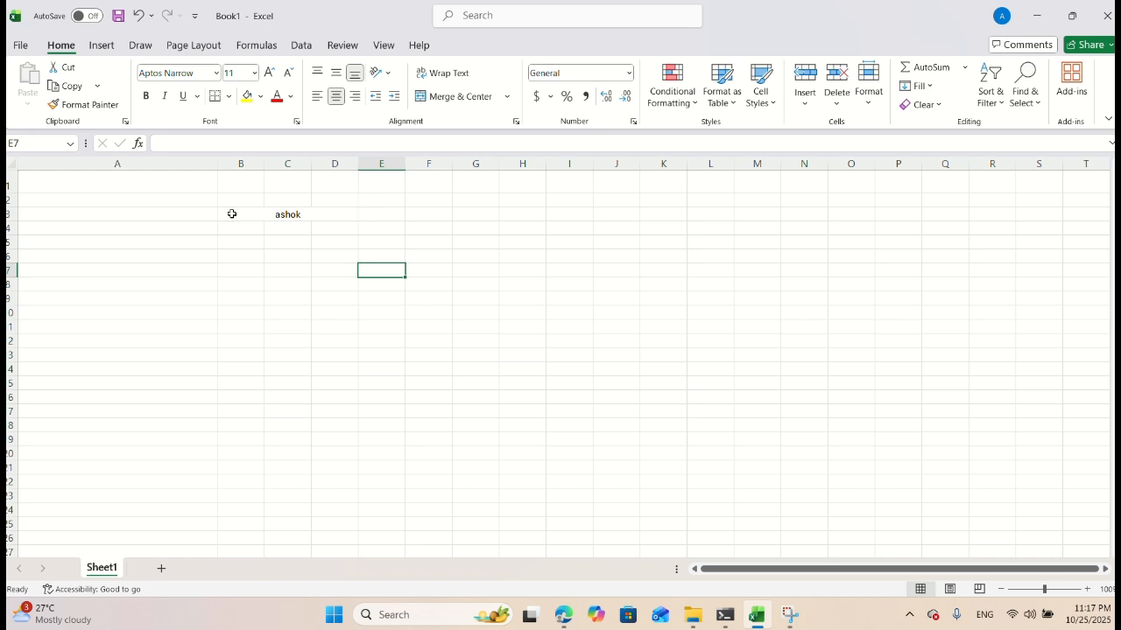
pyautogui.moveTo(225, 193); pyautogui.dragTo(322, 244)
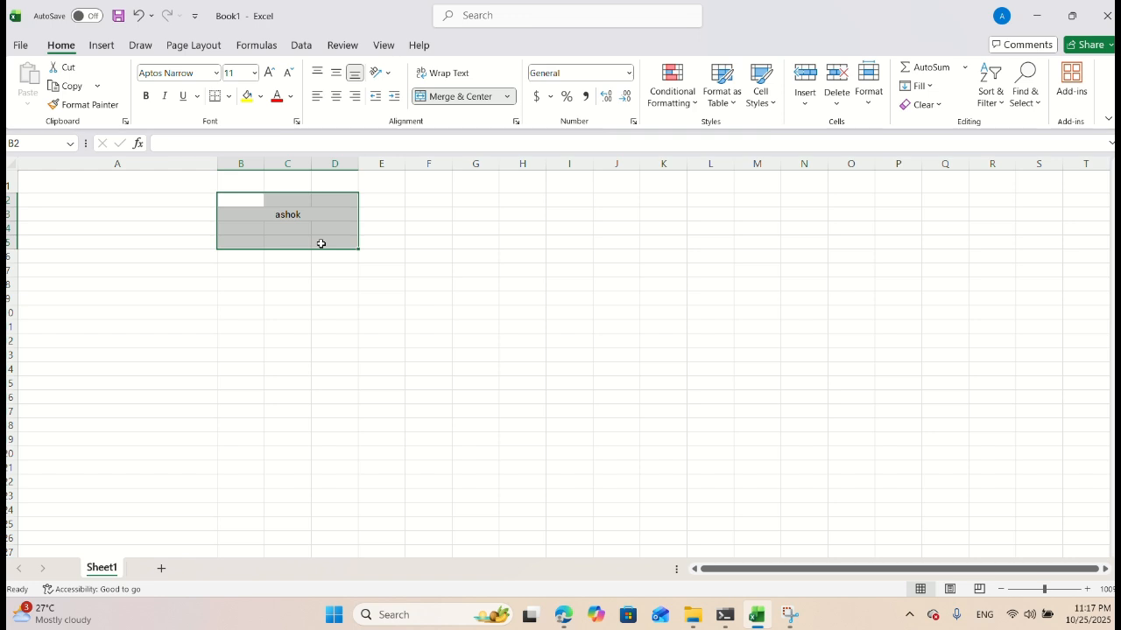
pyautogui.moveTo(225, 193); pyautogui.dragTo(331, 268)
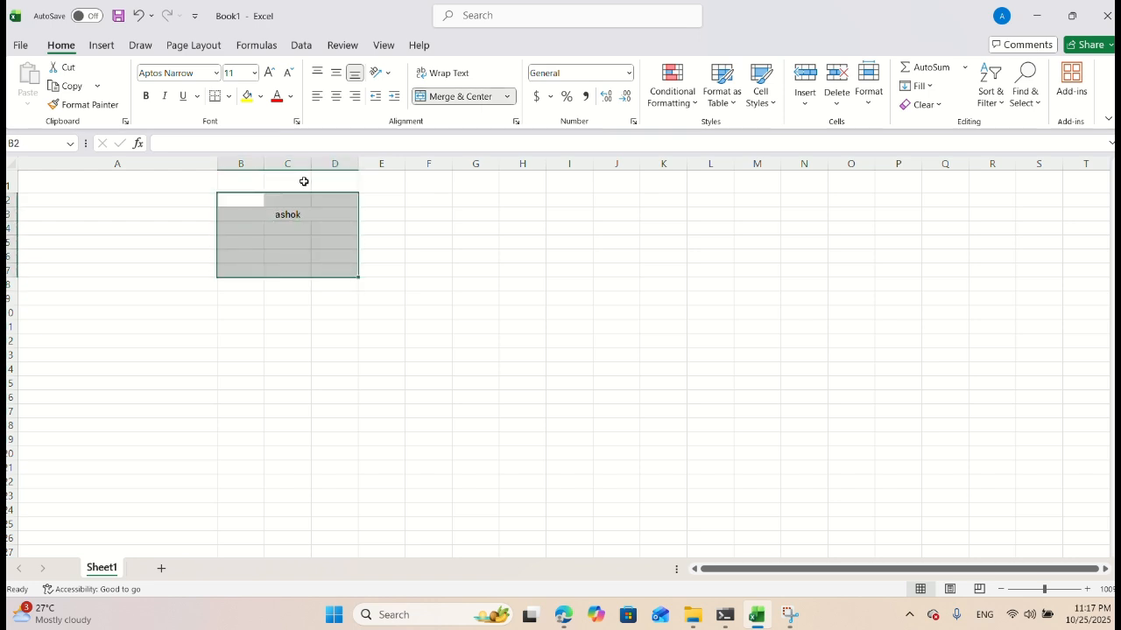
pyautogui.click(508, 97)
pyautogui.click(496, 115)
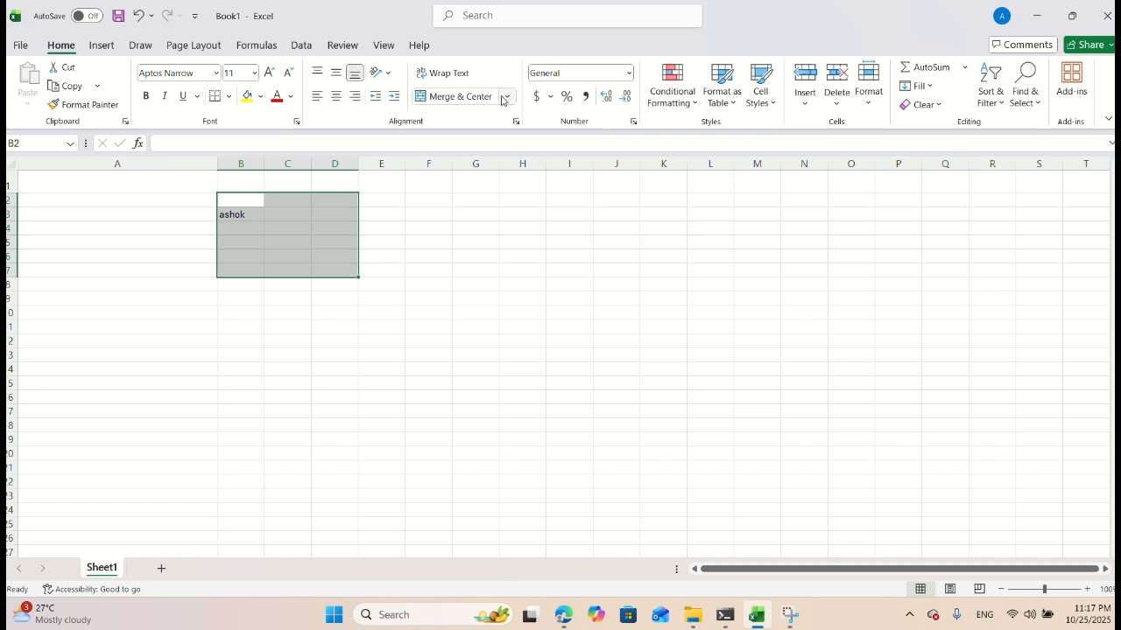
pyautogui.click(506, 97)
pyautogui.click(498, 116)
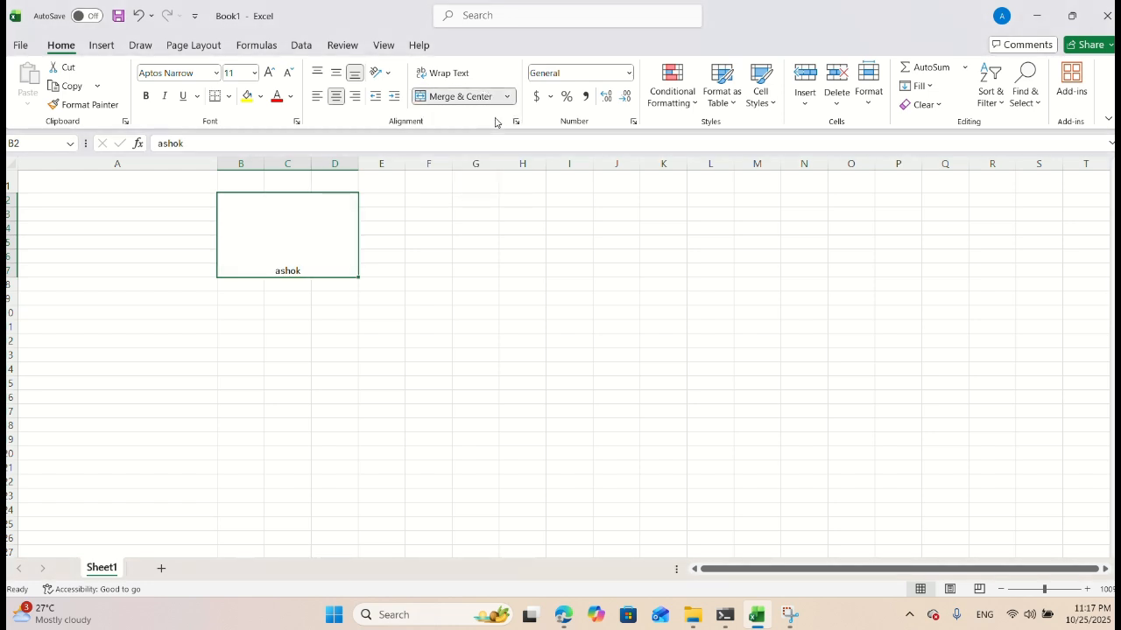
pyautogui.click(337, 74)
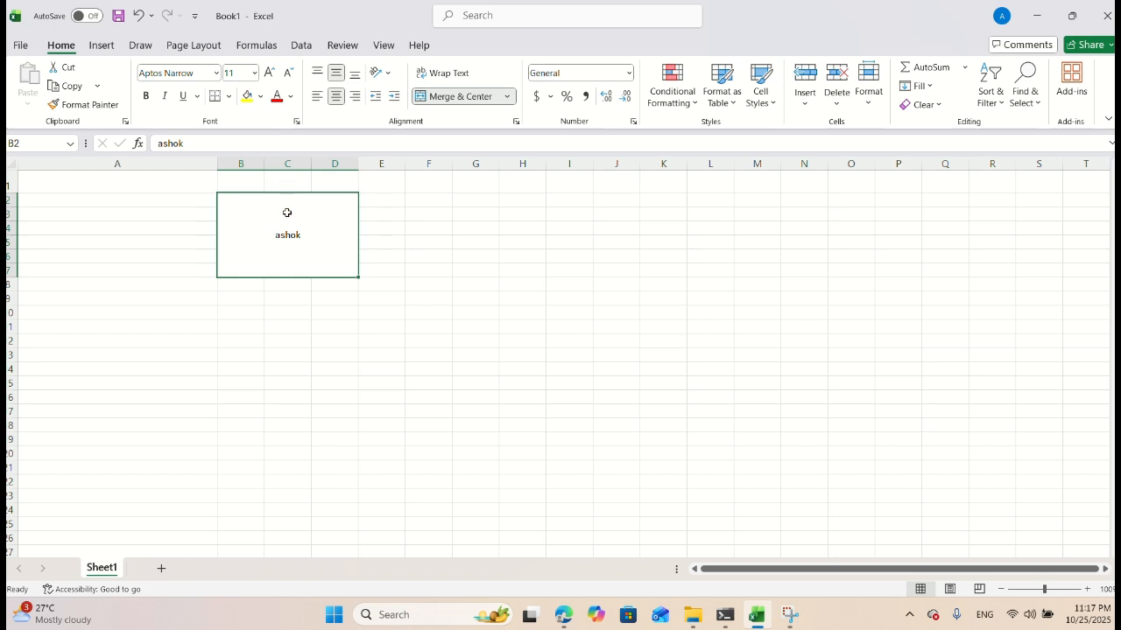
# - Unmerge the block B2:D7 and review the available merge options
pyautogui.click(508, 98)
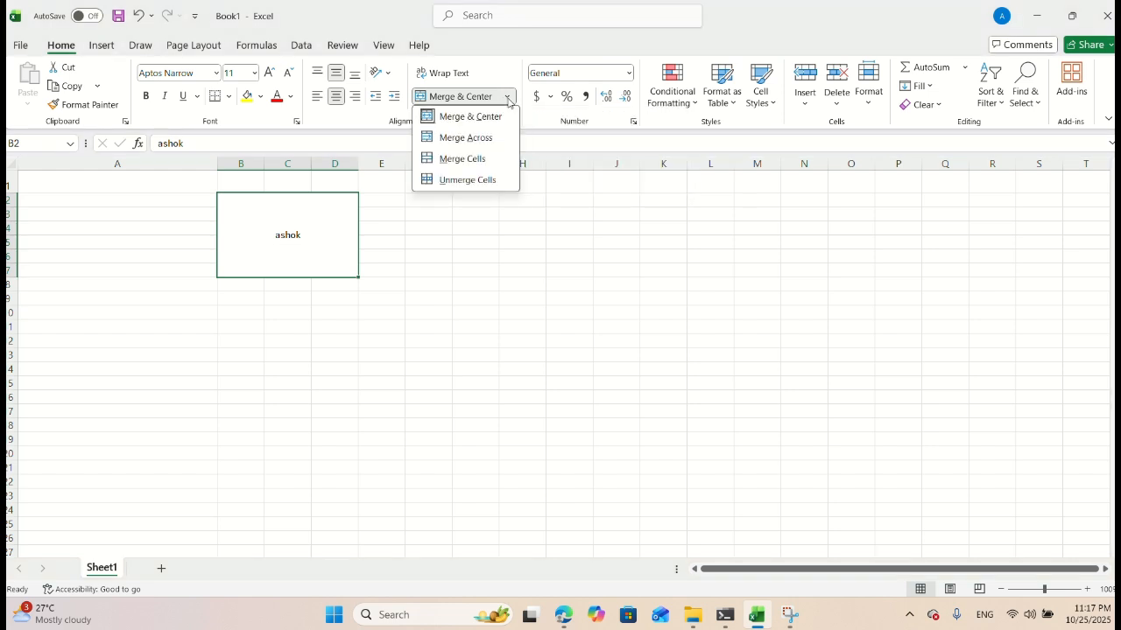
pyautogui.click(487, 27)
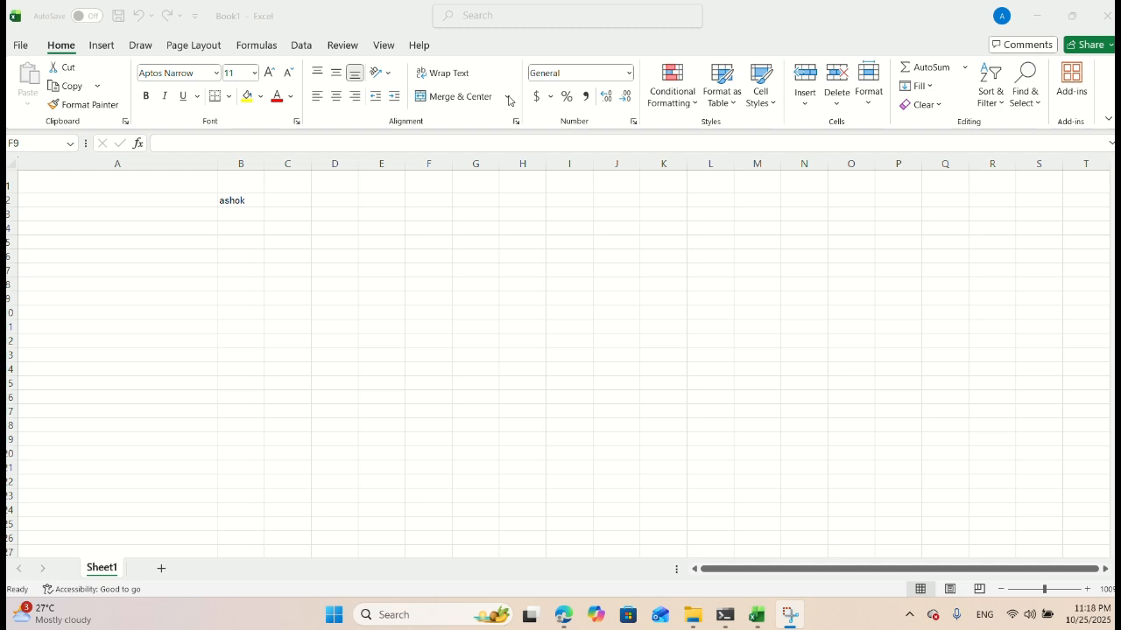
pyautogui.click(508, 97)
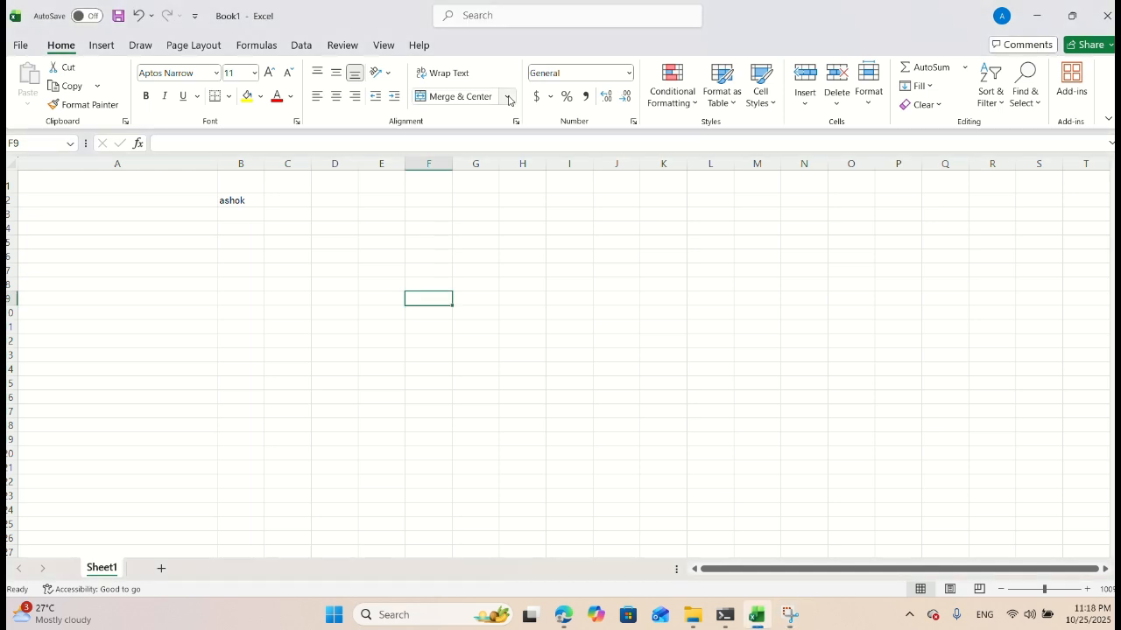
pyautogui.click(508, 98)
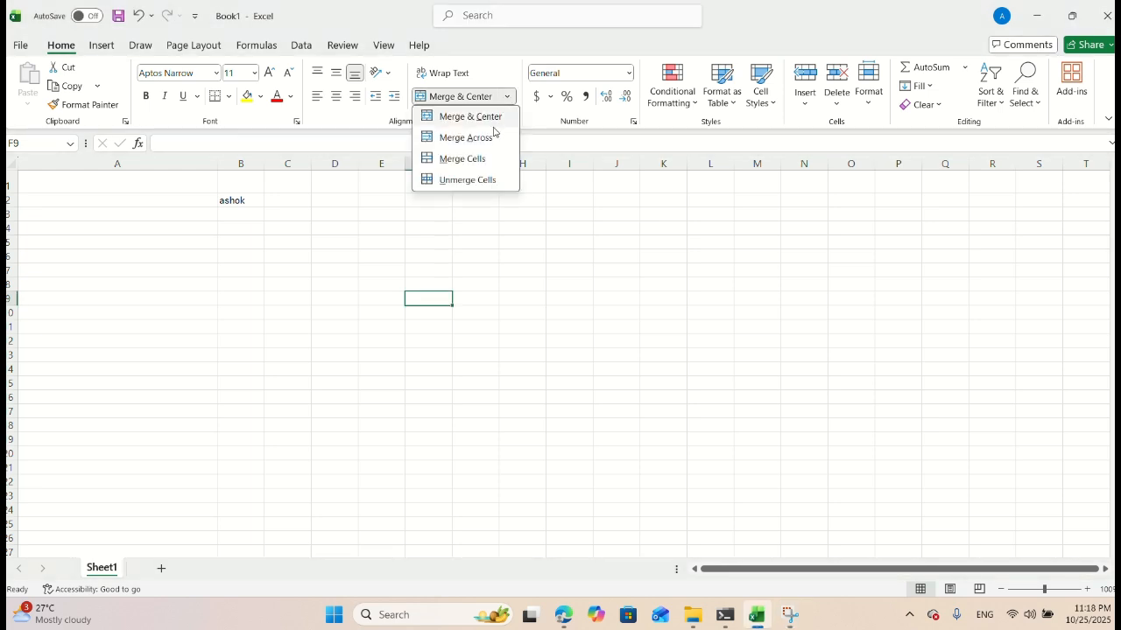
pyautogui.click(227, 196)
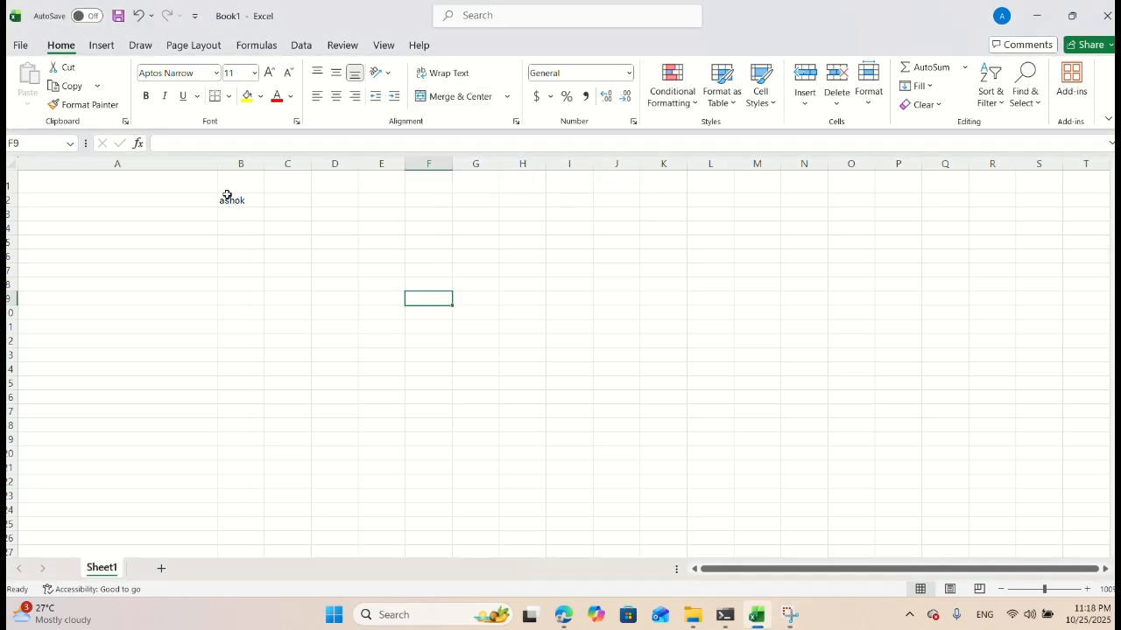
# - Apply Merge Across to the range B2:D4 so that each row is merged separately
pyautogui.moveTo(227, 196); pyautogui.dragTo(322, 228)
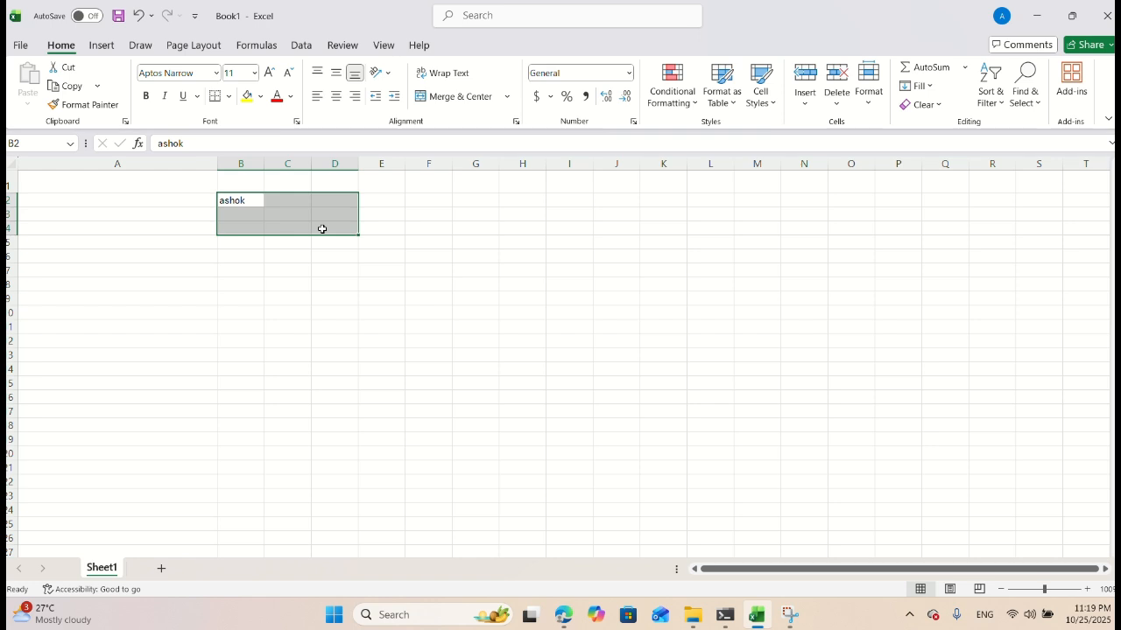
pyautogui.click(507, 98)
pyautogui.click(483, 137)
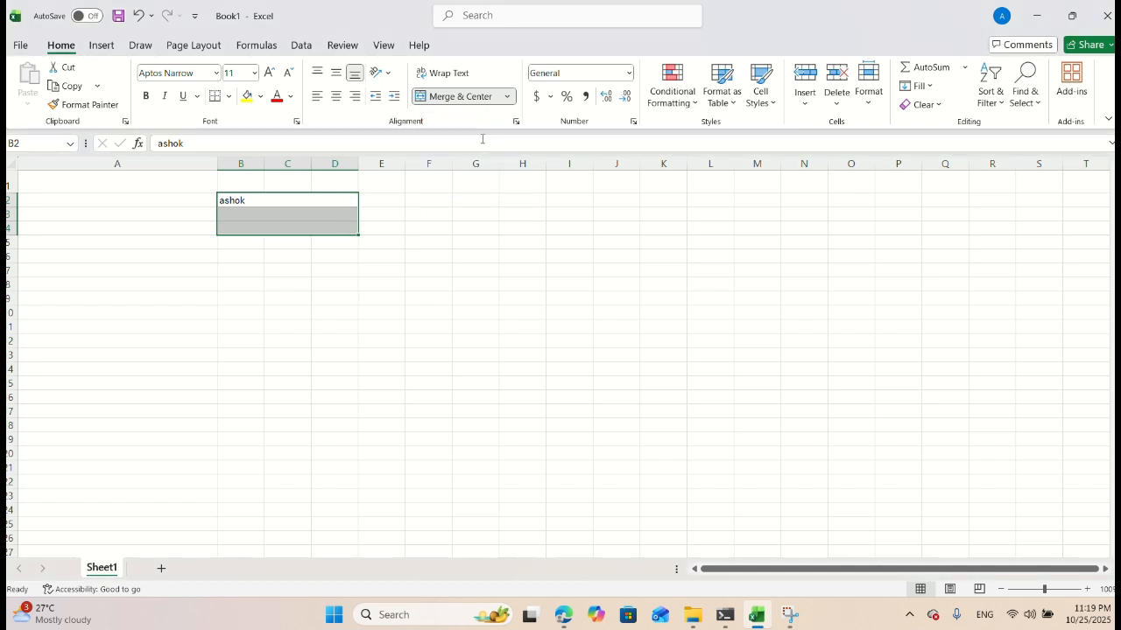
pyautogui.click(398, 256)
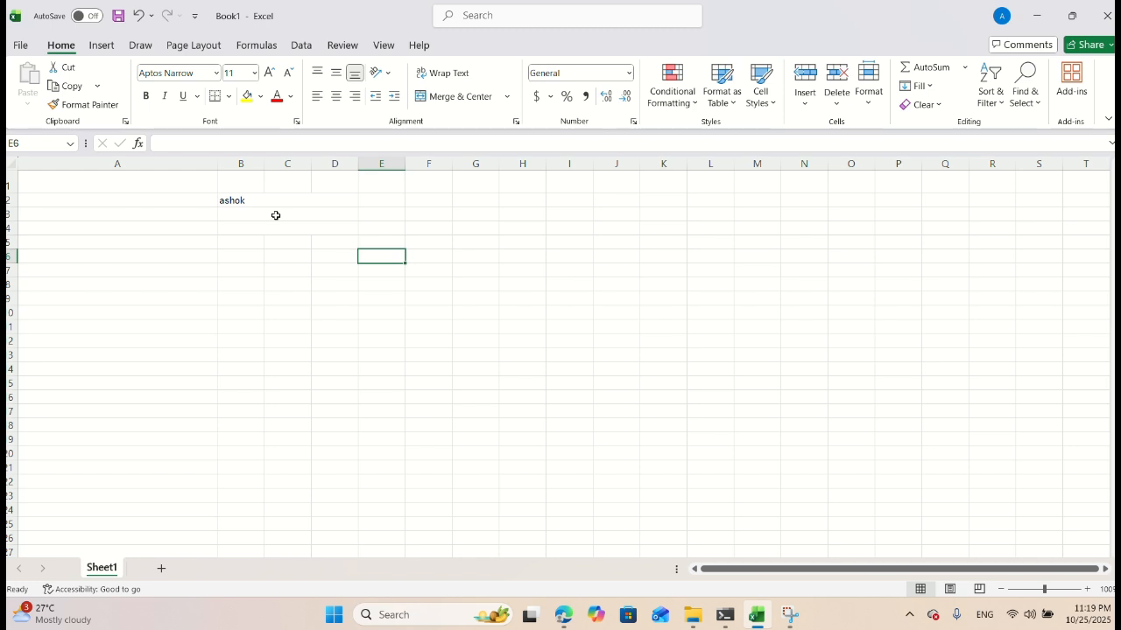
# - Try center and right alignment on the merged rows B2:D4, finishing with left alignment
pyautogui.click(336, 73)
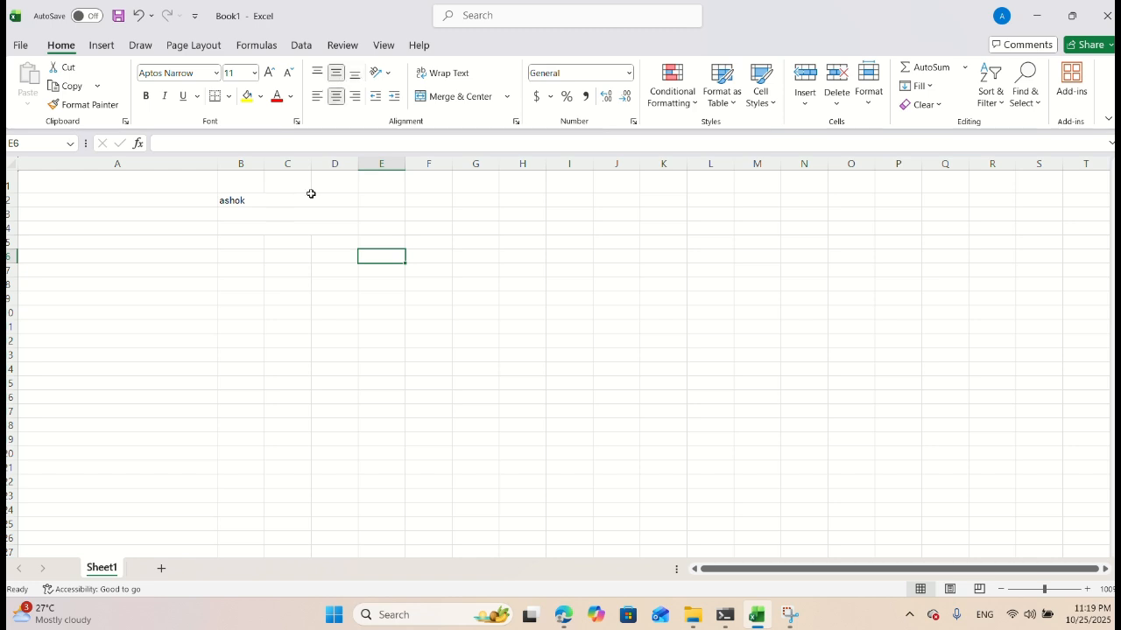
pyautogui.click(225, 197)
pyautogui.moveTo(226, 198); pyautogui.dragTo(310, 223)
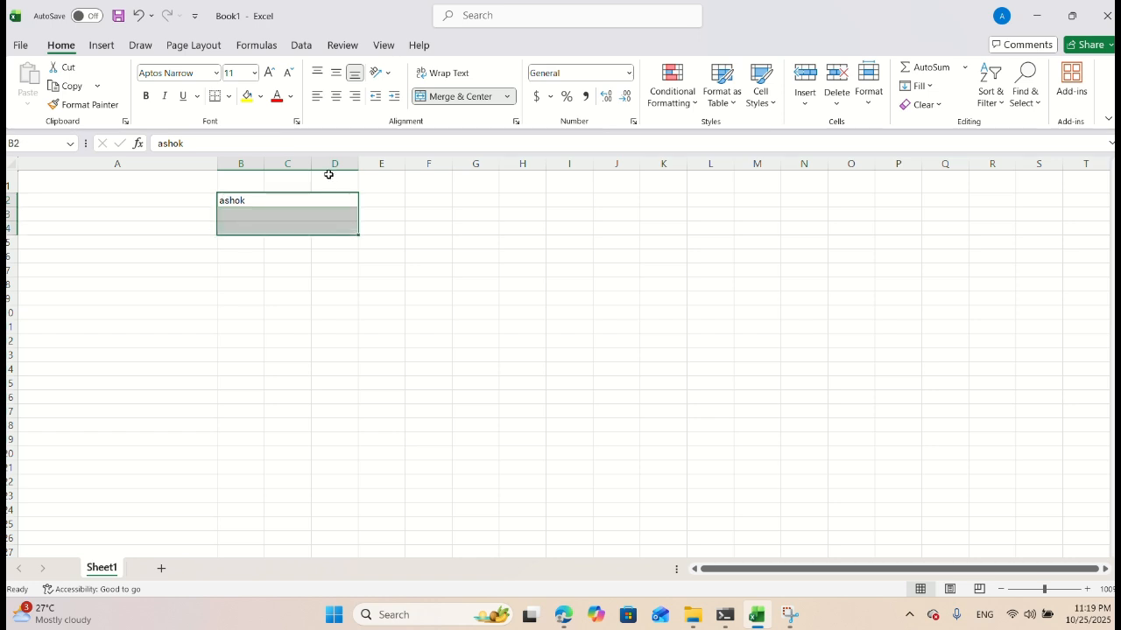
pyautogui.click(339, 102)
pyautogui.click(354, 98)
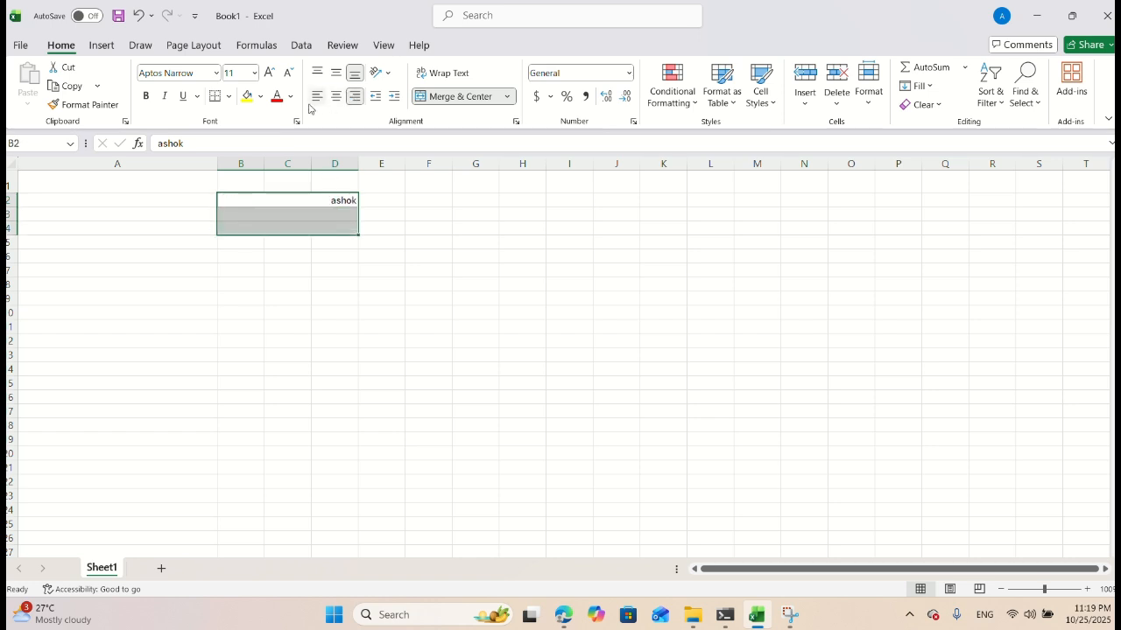
pyautogui.click(316, 100)
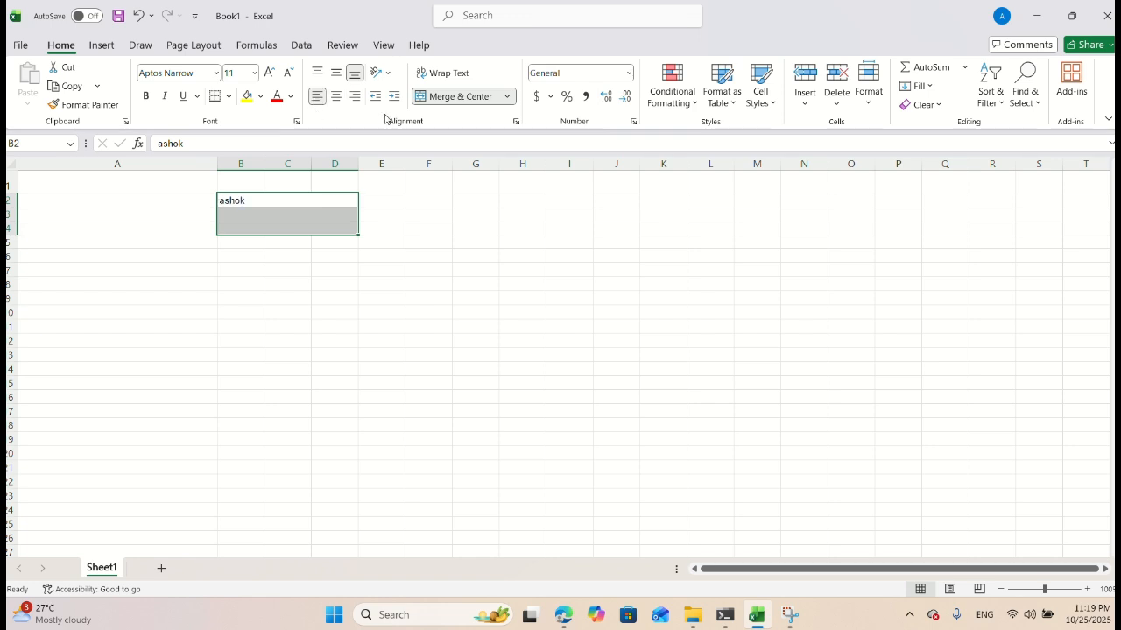
# - Unmerge the rows in B2:D4 back into individual cells and select the empty cell F3
pyautogui.click(506, 97)
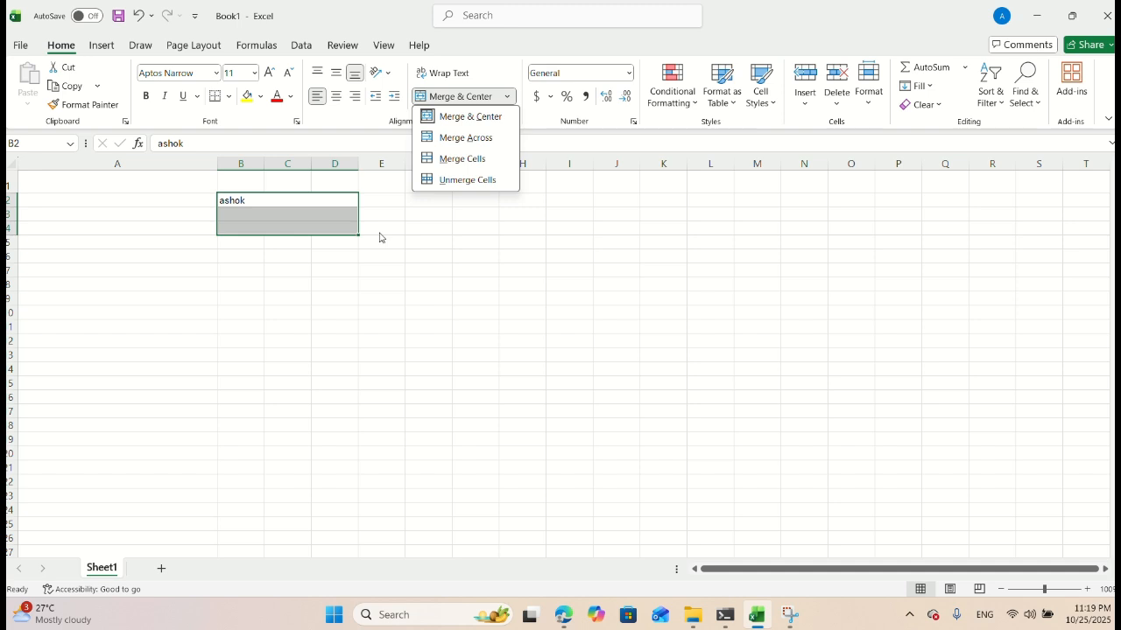
pyautogui.click(448, 180)
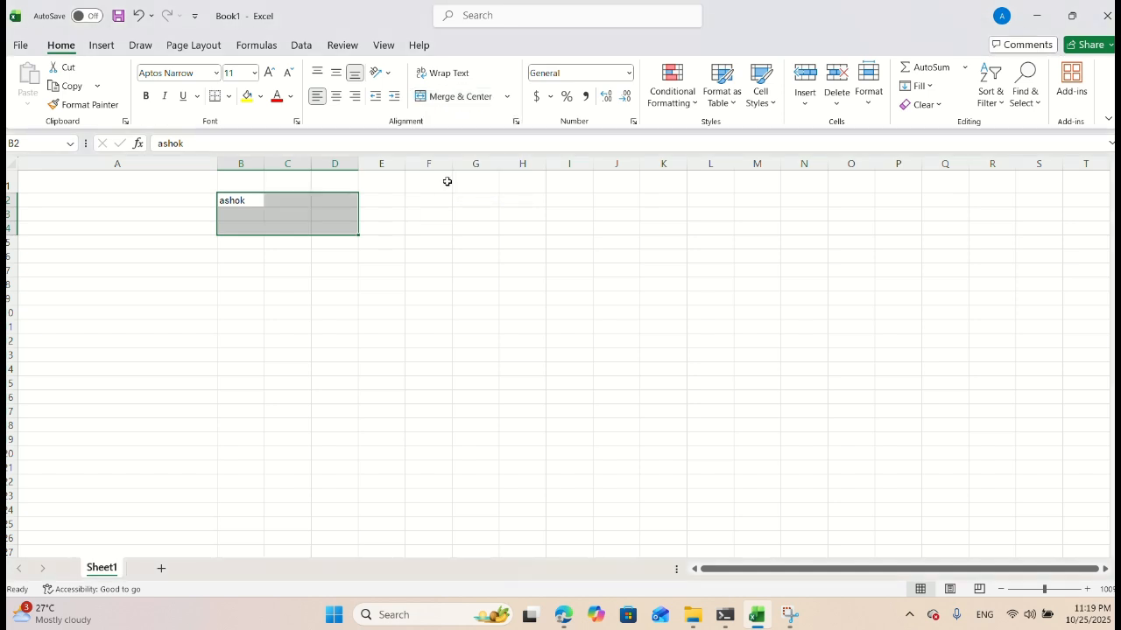
pyautogui.click(429, 214)
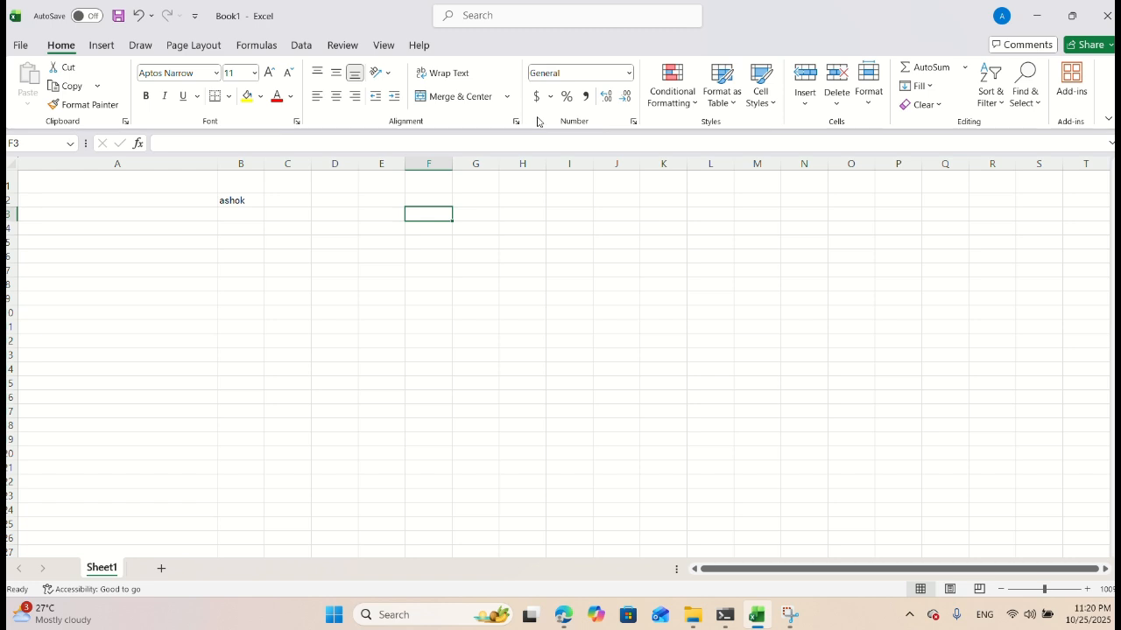
# - Look through the available number formats for F3, from General to Text, without applying any
pyautogui.click(628, 72)
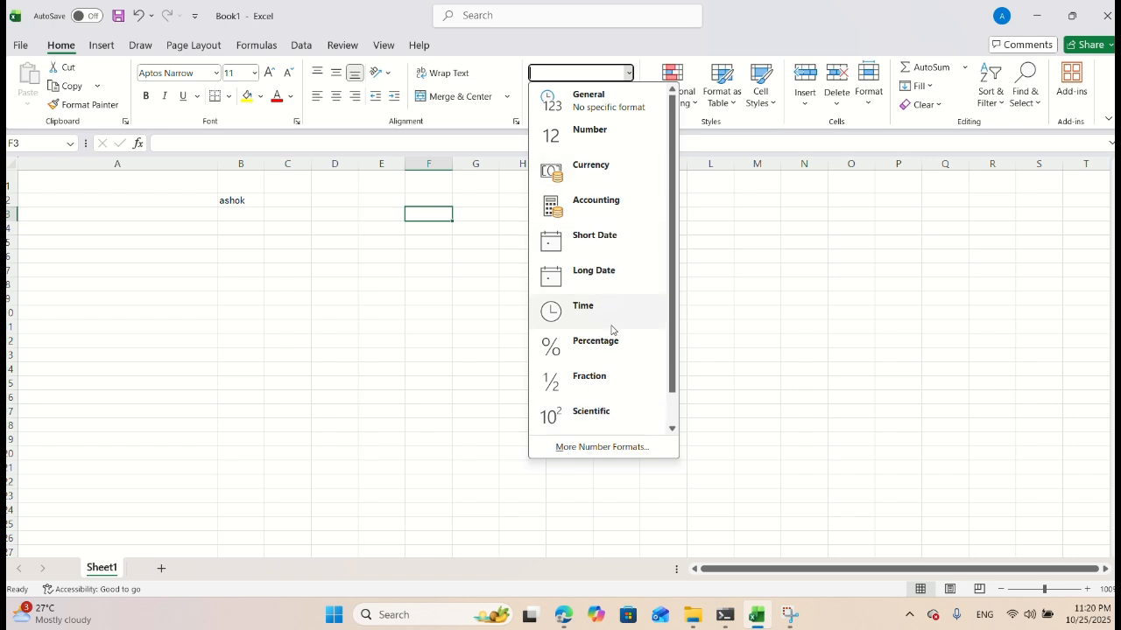
pyautogui.click(673, 430)
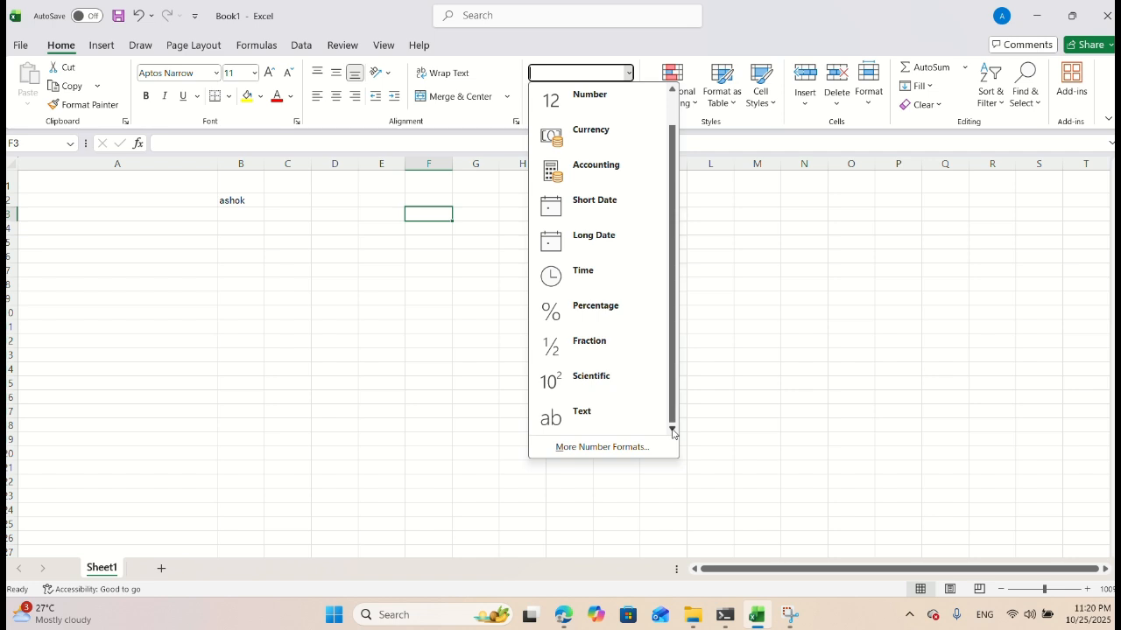
pyautogui.click(499, 406)
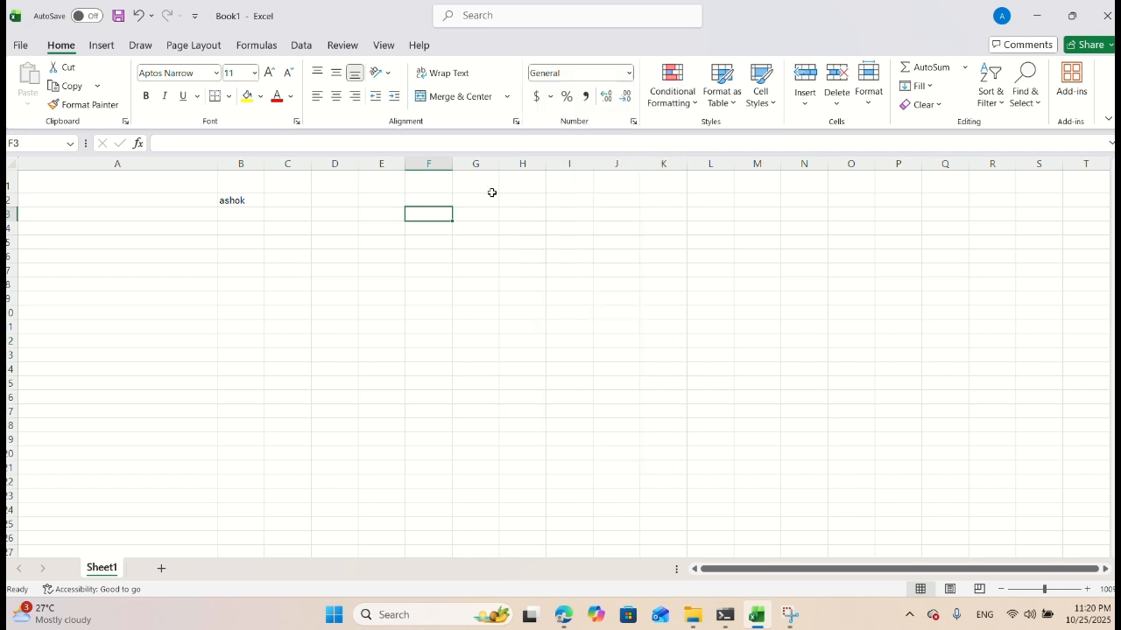